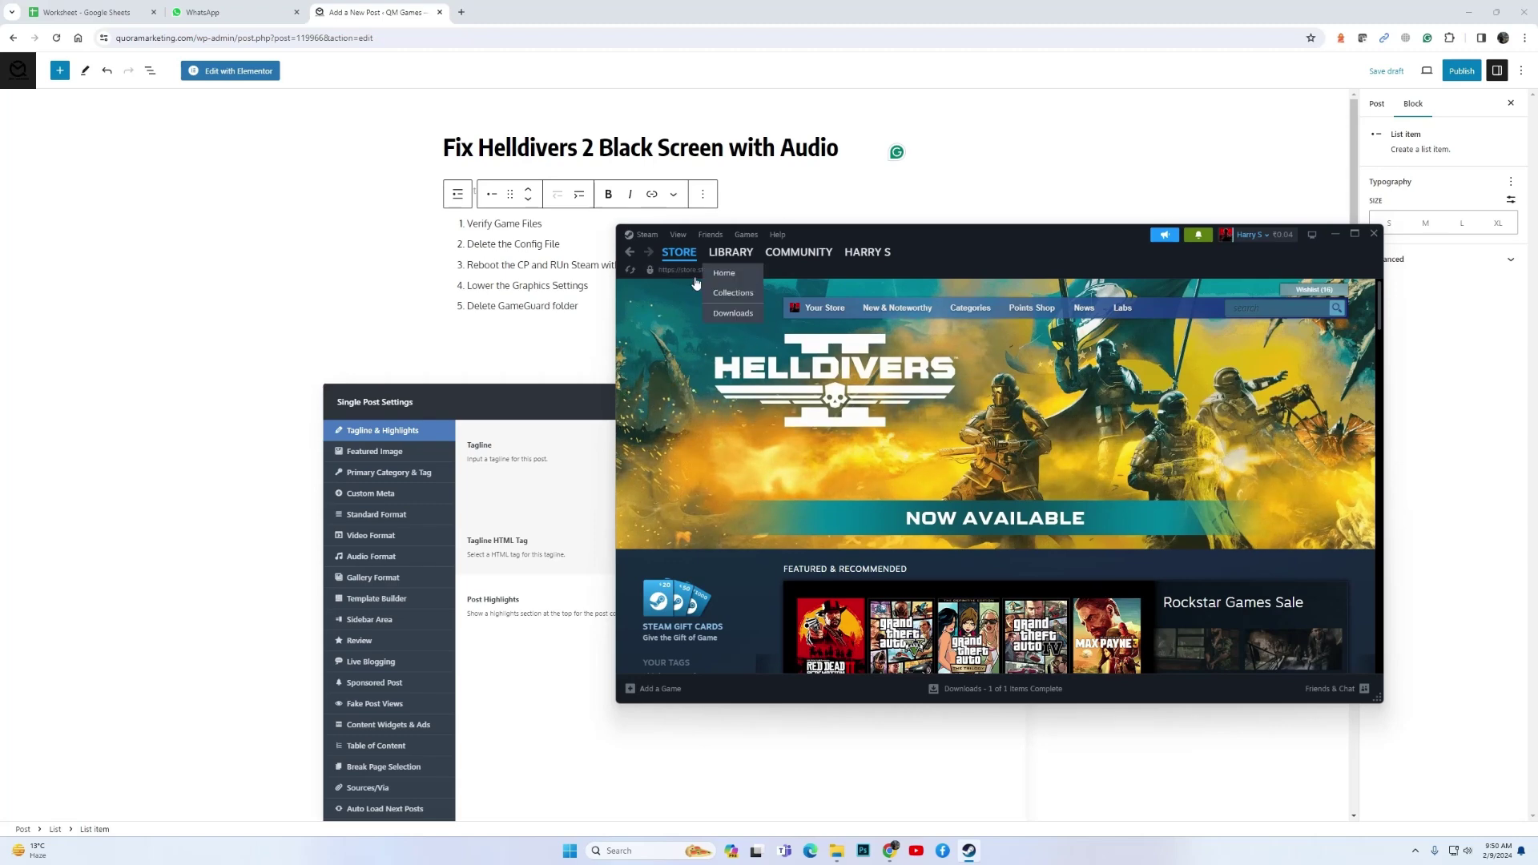
- View Helldivers 2's Installed Files properties from the Steam library, then close the Properties window
click(727, 253)
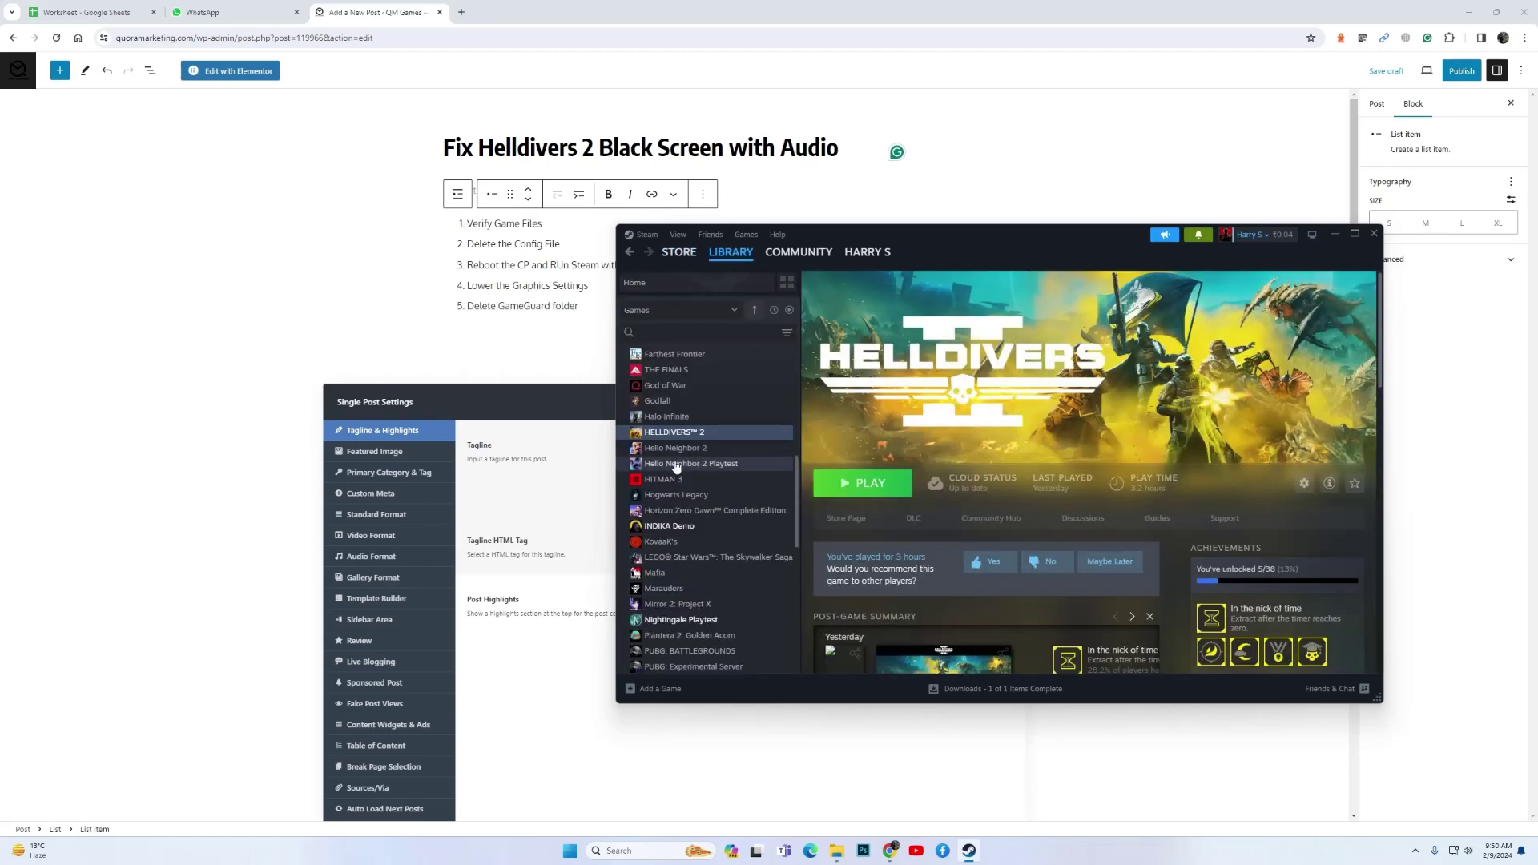
right_click(697, 439)
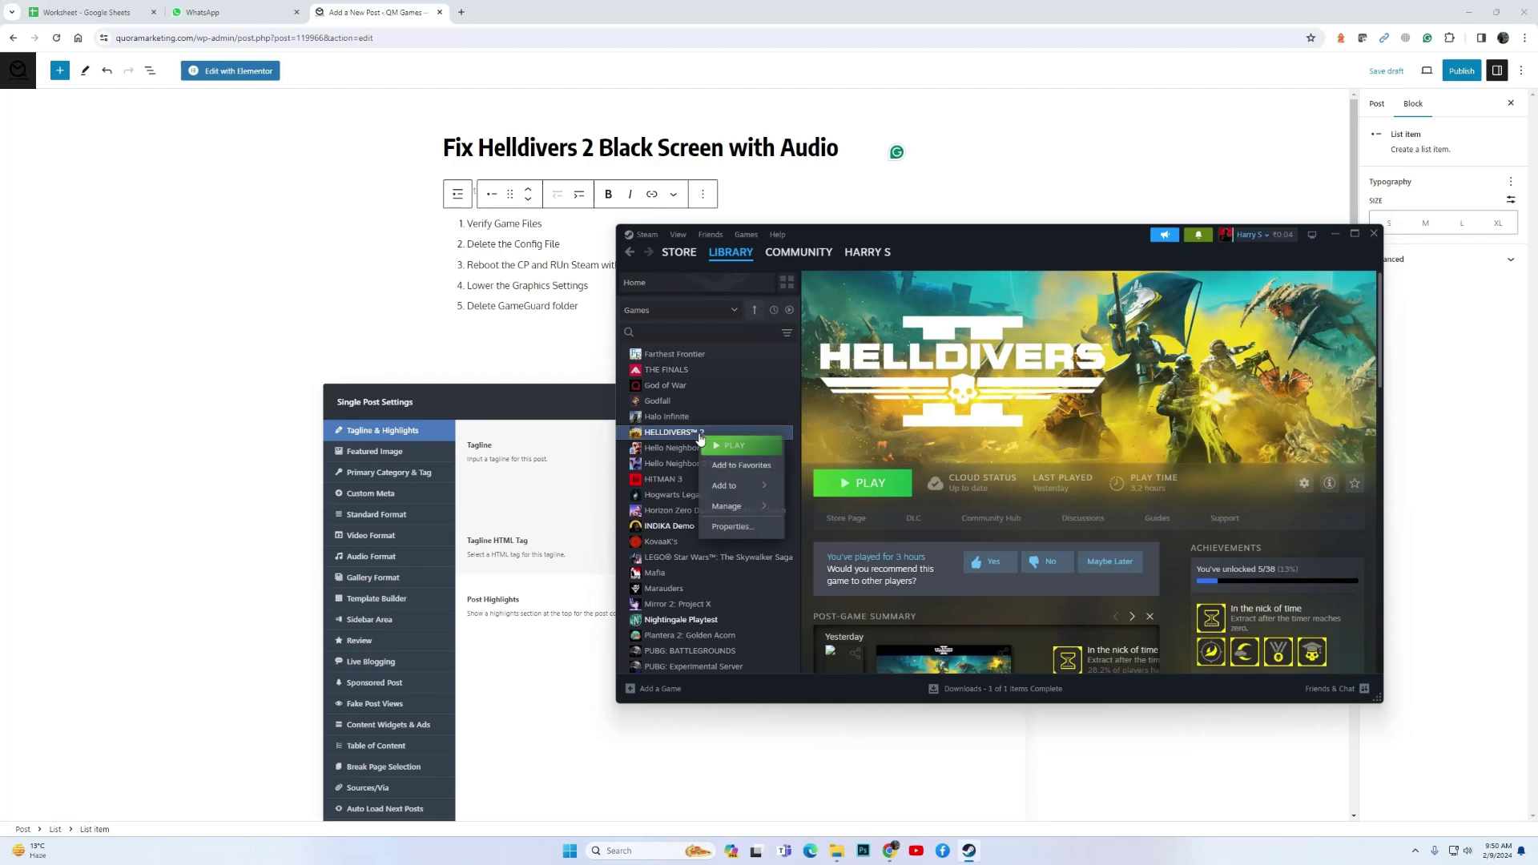
click(704, 530)
click(848, 389)
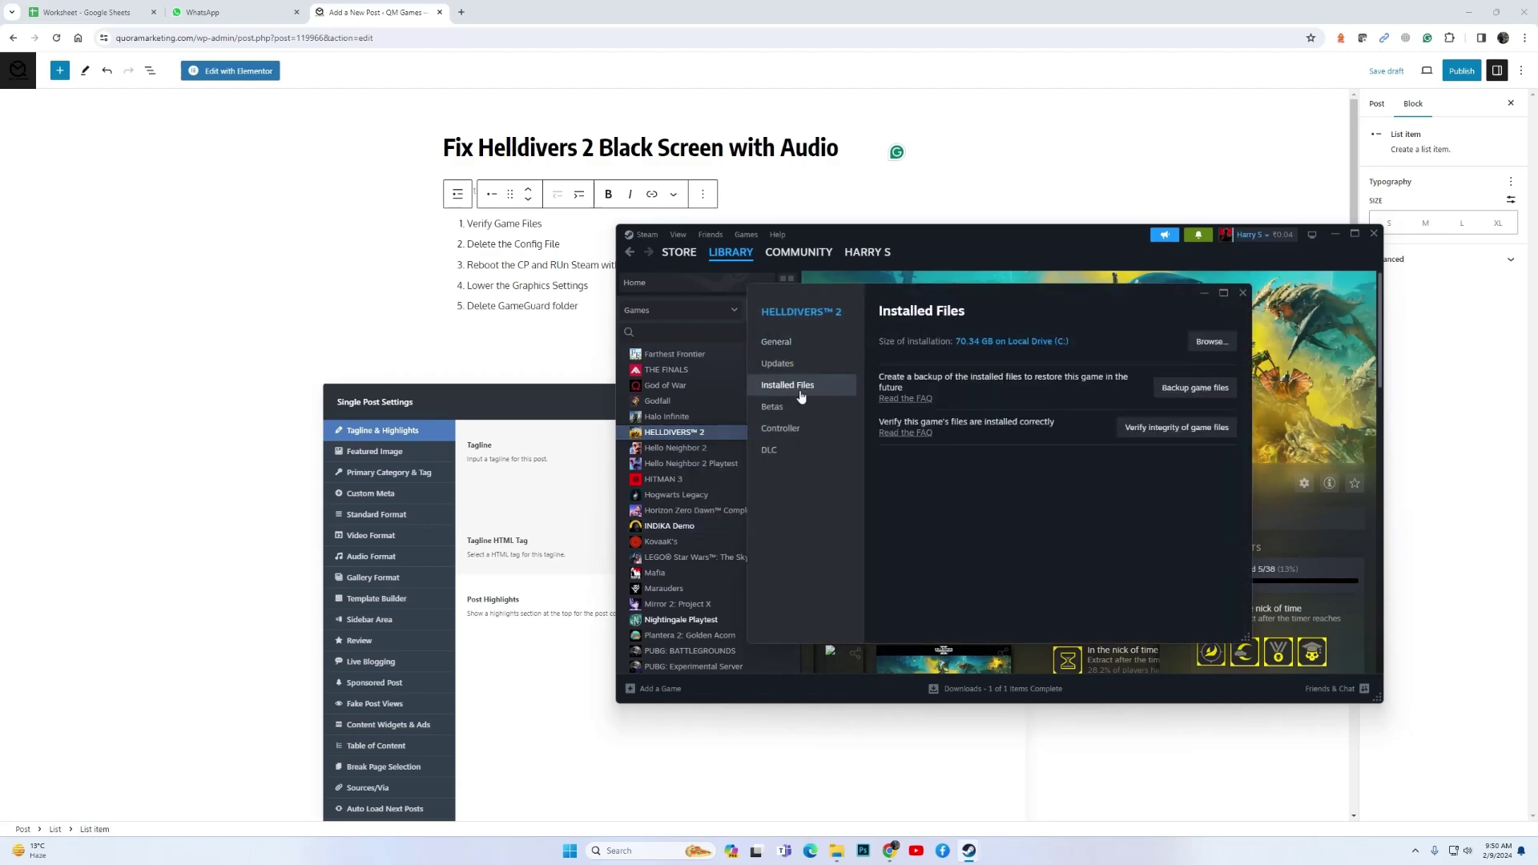
click(1240, 296)
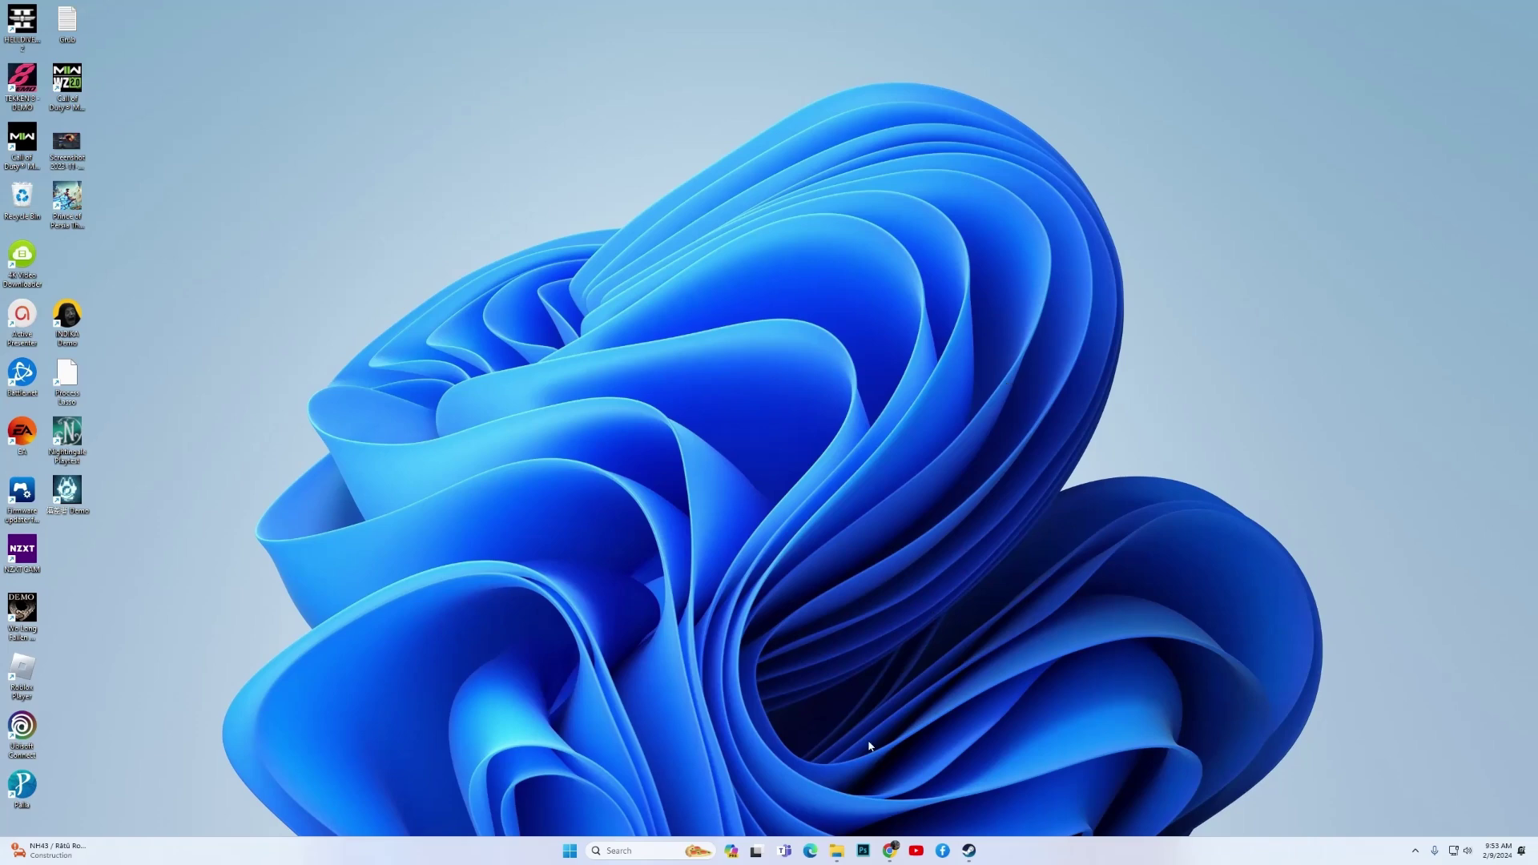
- Browse File Explorer to Local Disk (C:) > Users > the user's profile folder and check the view options
click(836, 851)
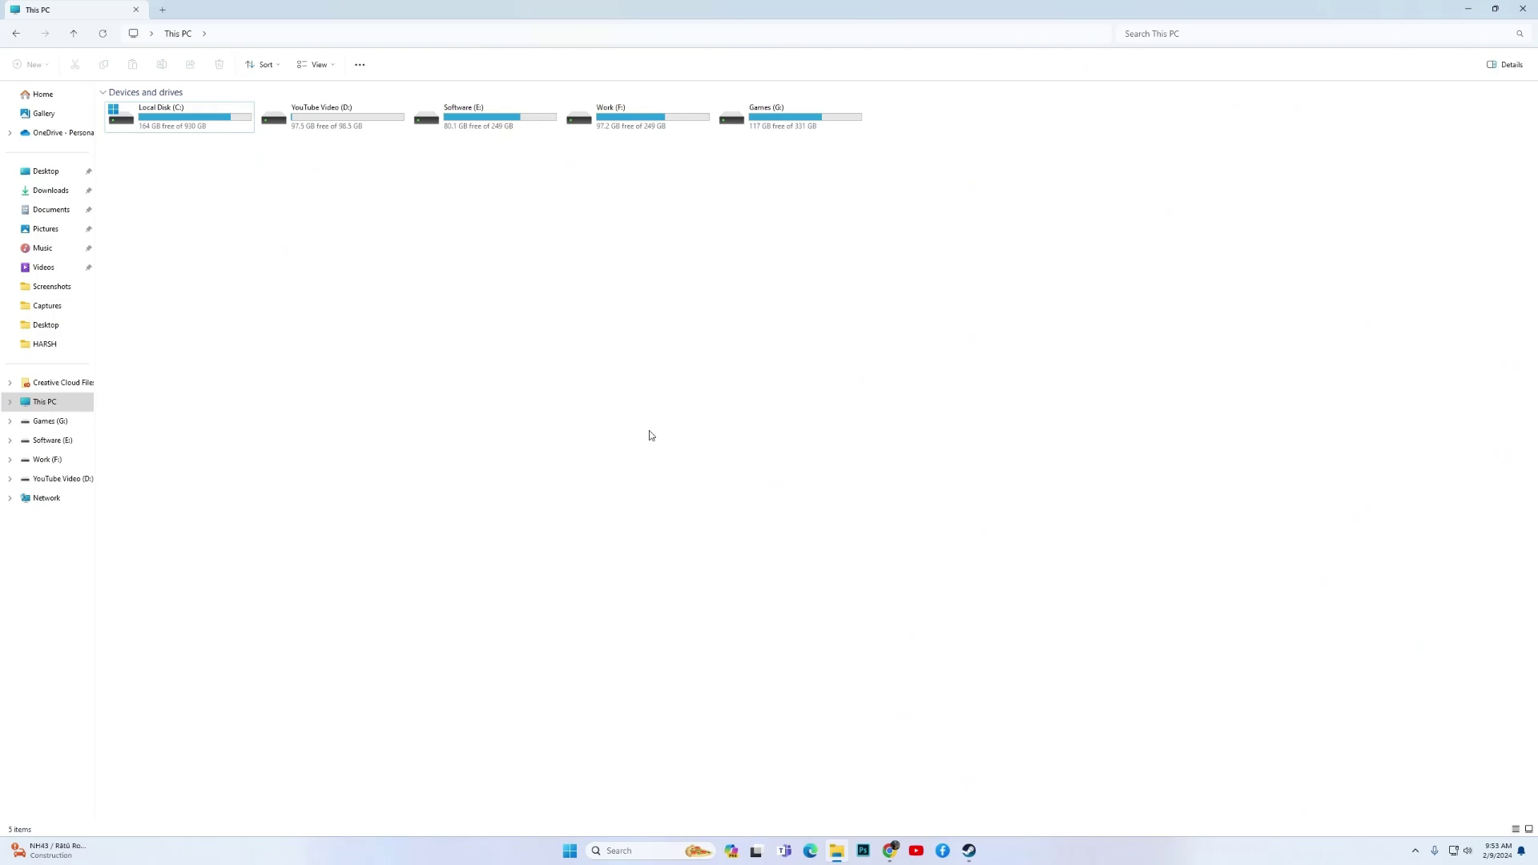
double_click(197, 120)
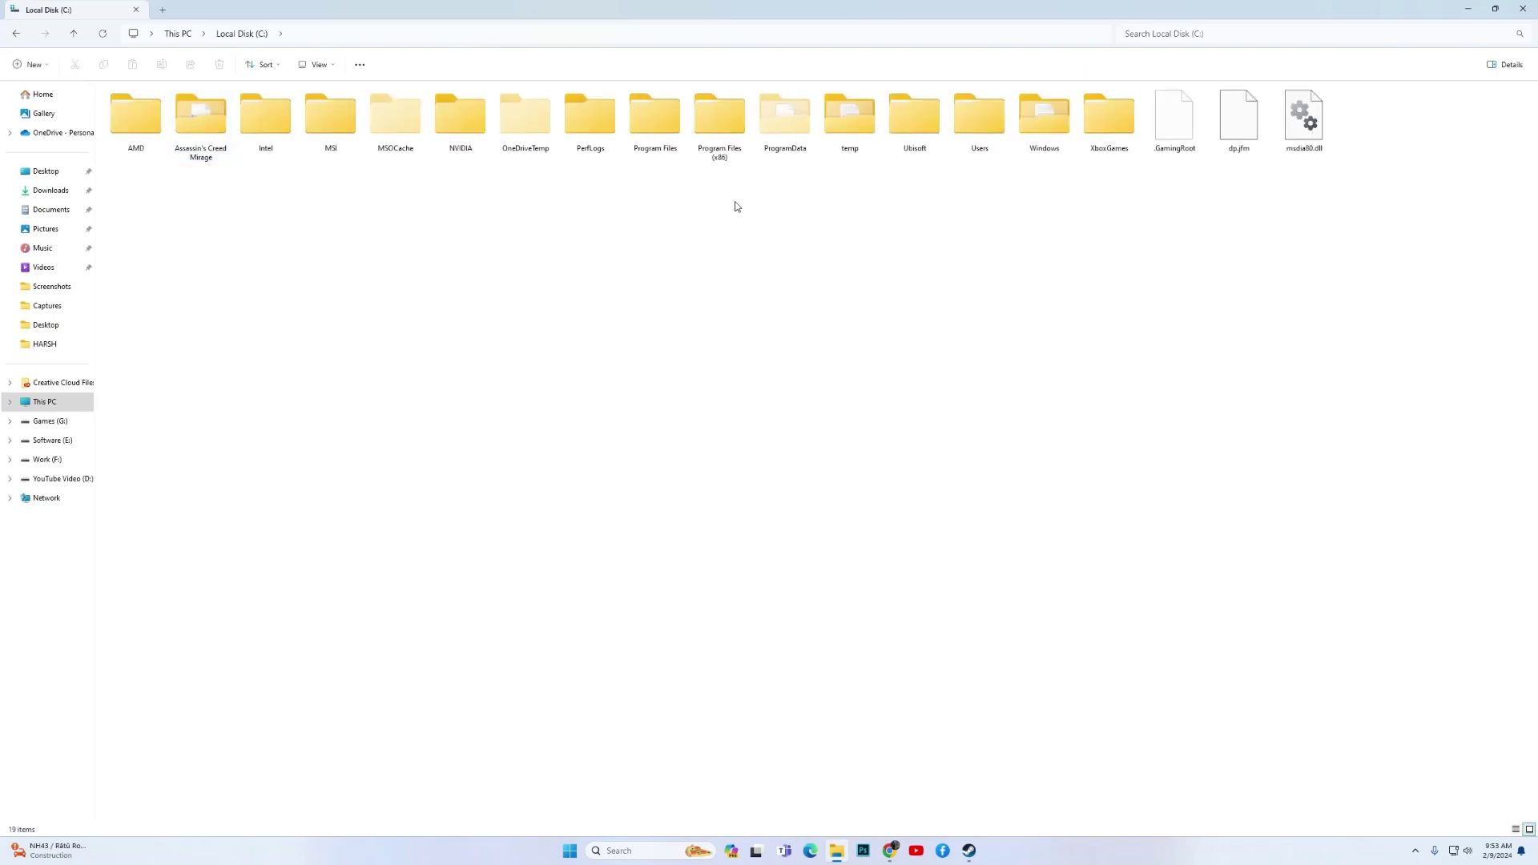
double_click(990, 136)
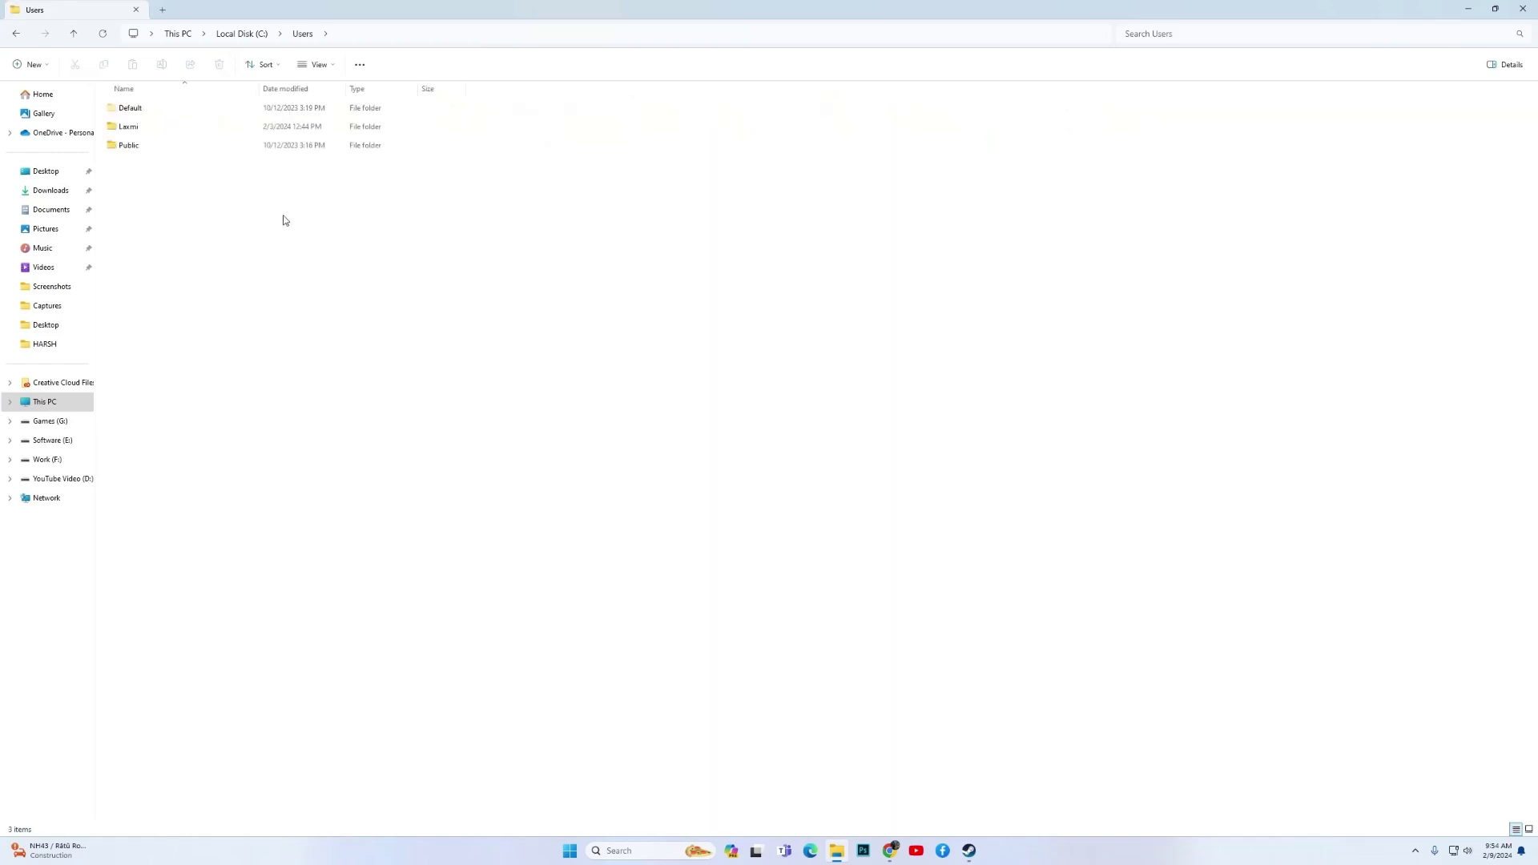
double_click(133, 128)
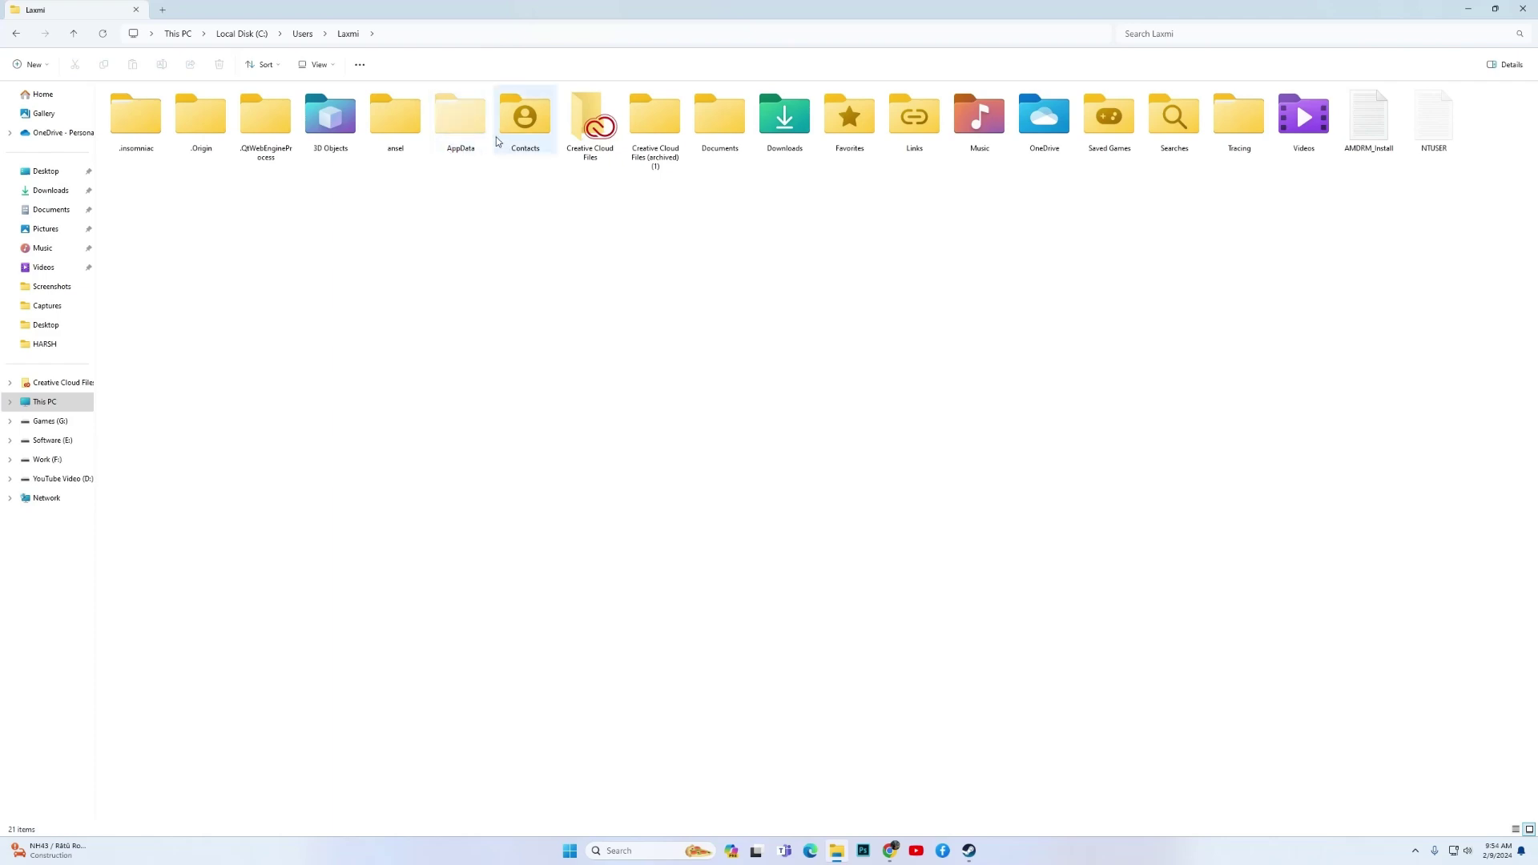
click(319, 65)
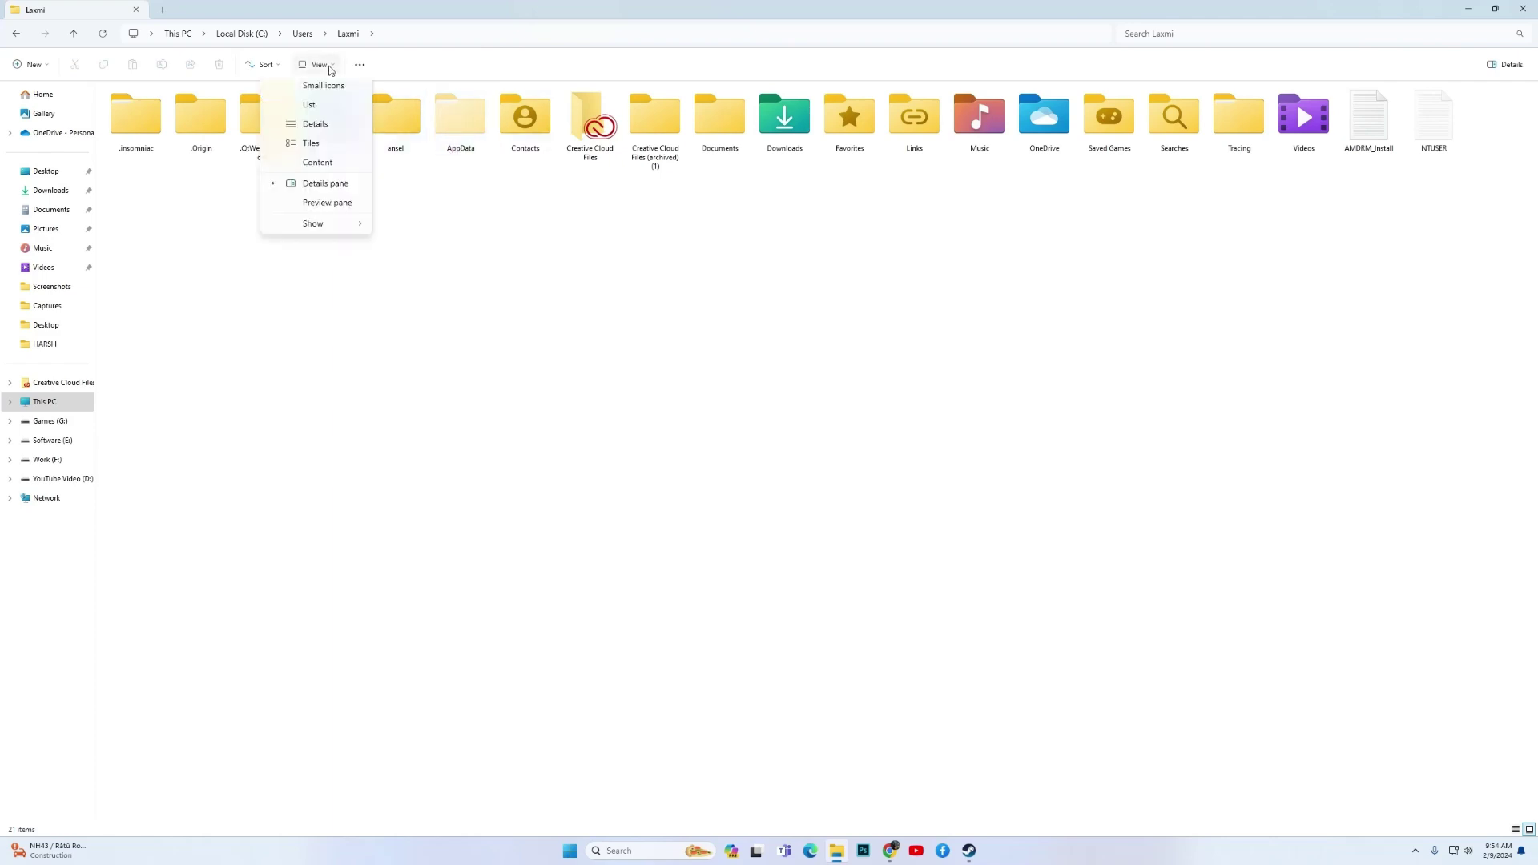
mouse_move(340, 290)
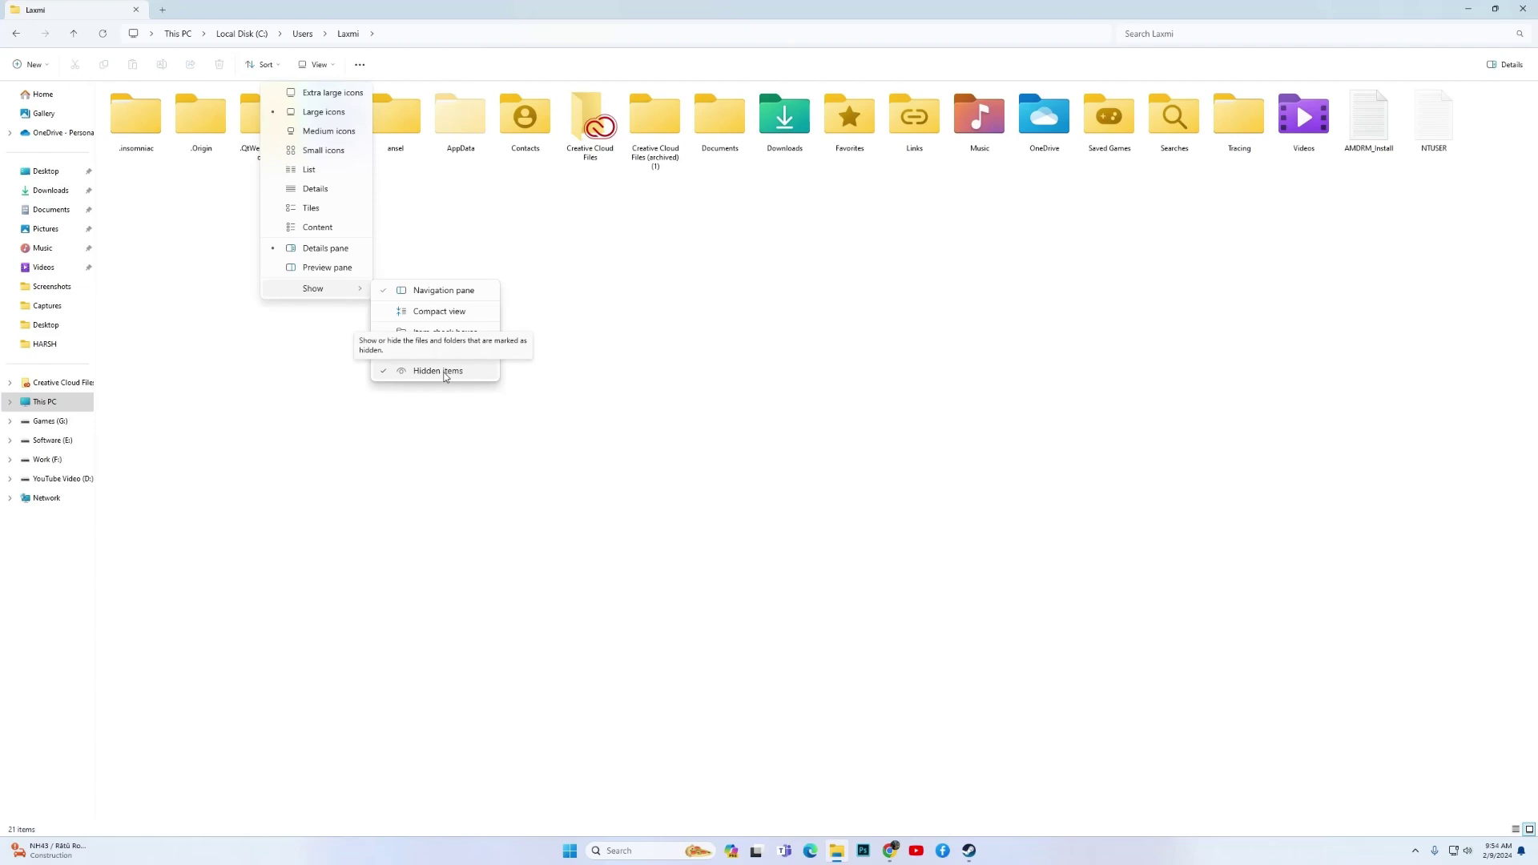
click(587, 342)
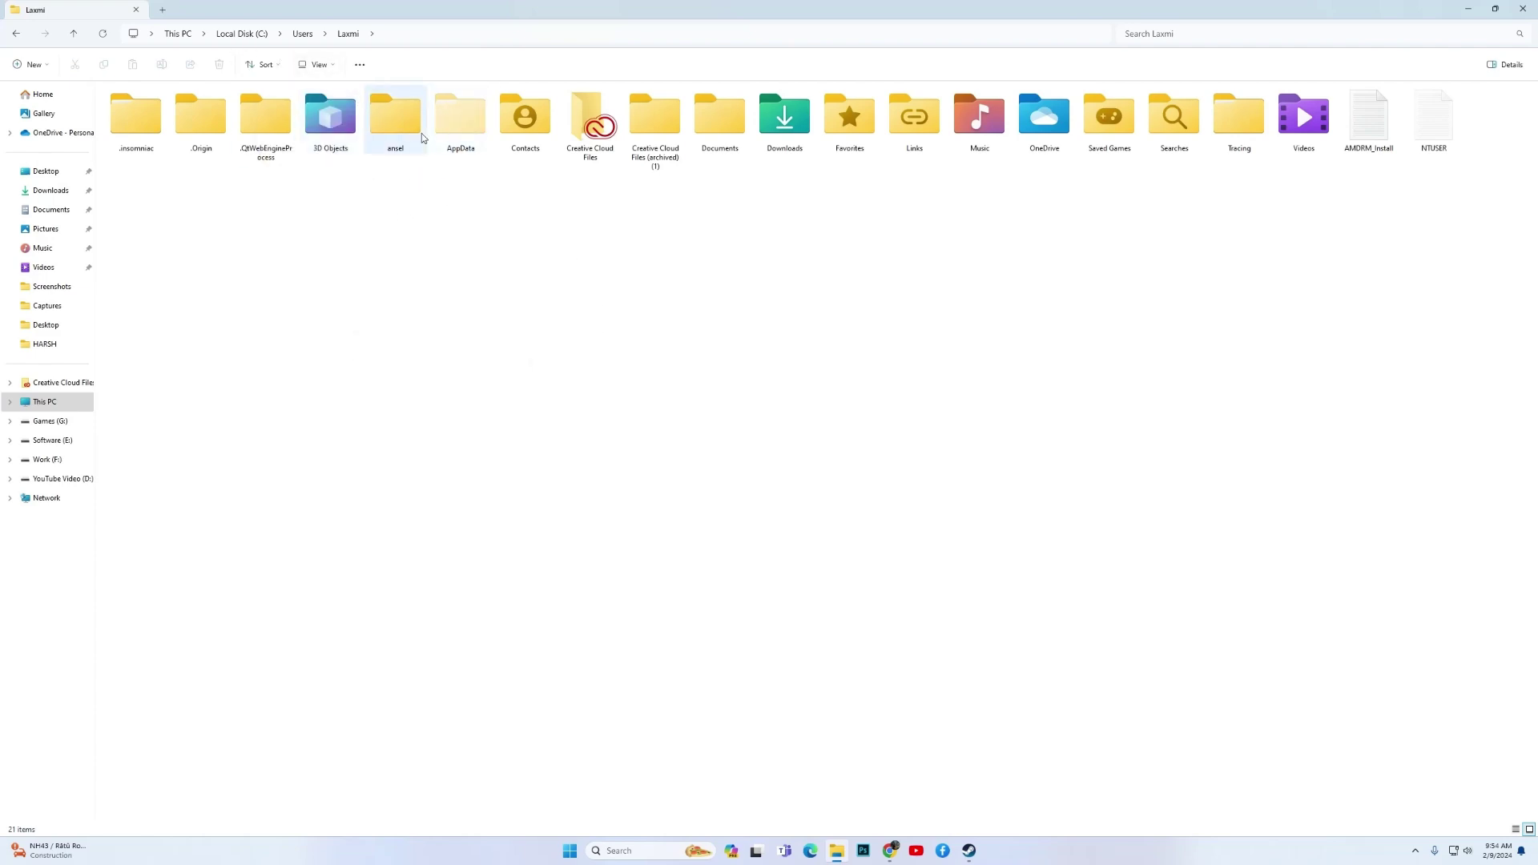
- Go to AppData > Roaming > Arrowhead > Helldivers2 and select user_settings.config
click(471, 133)
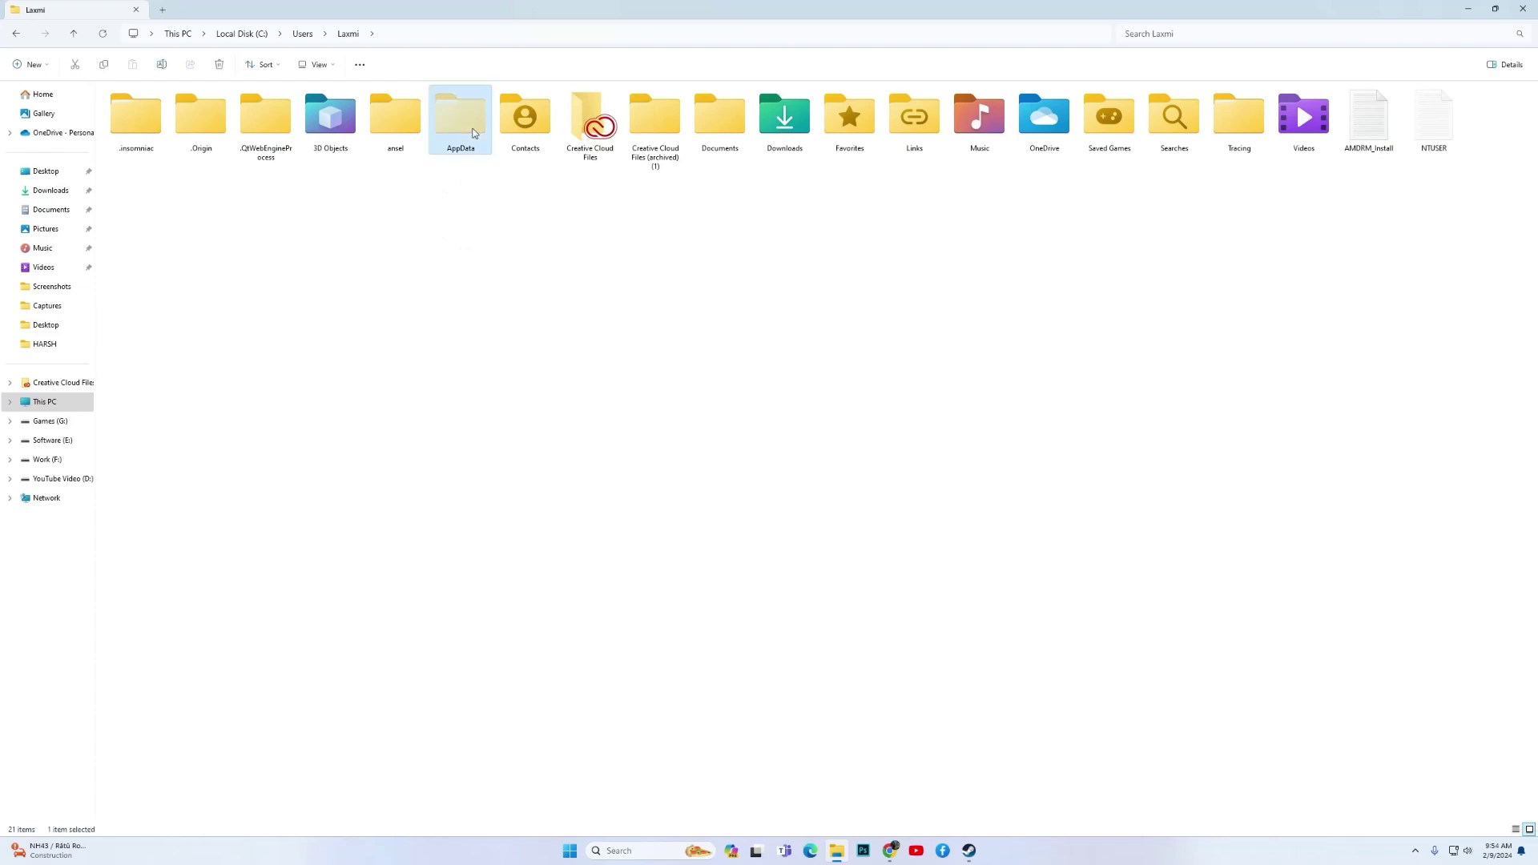
double_click(473, 133)
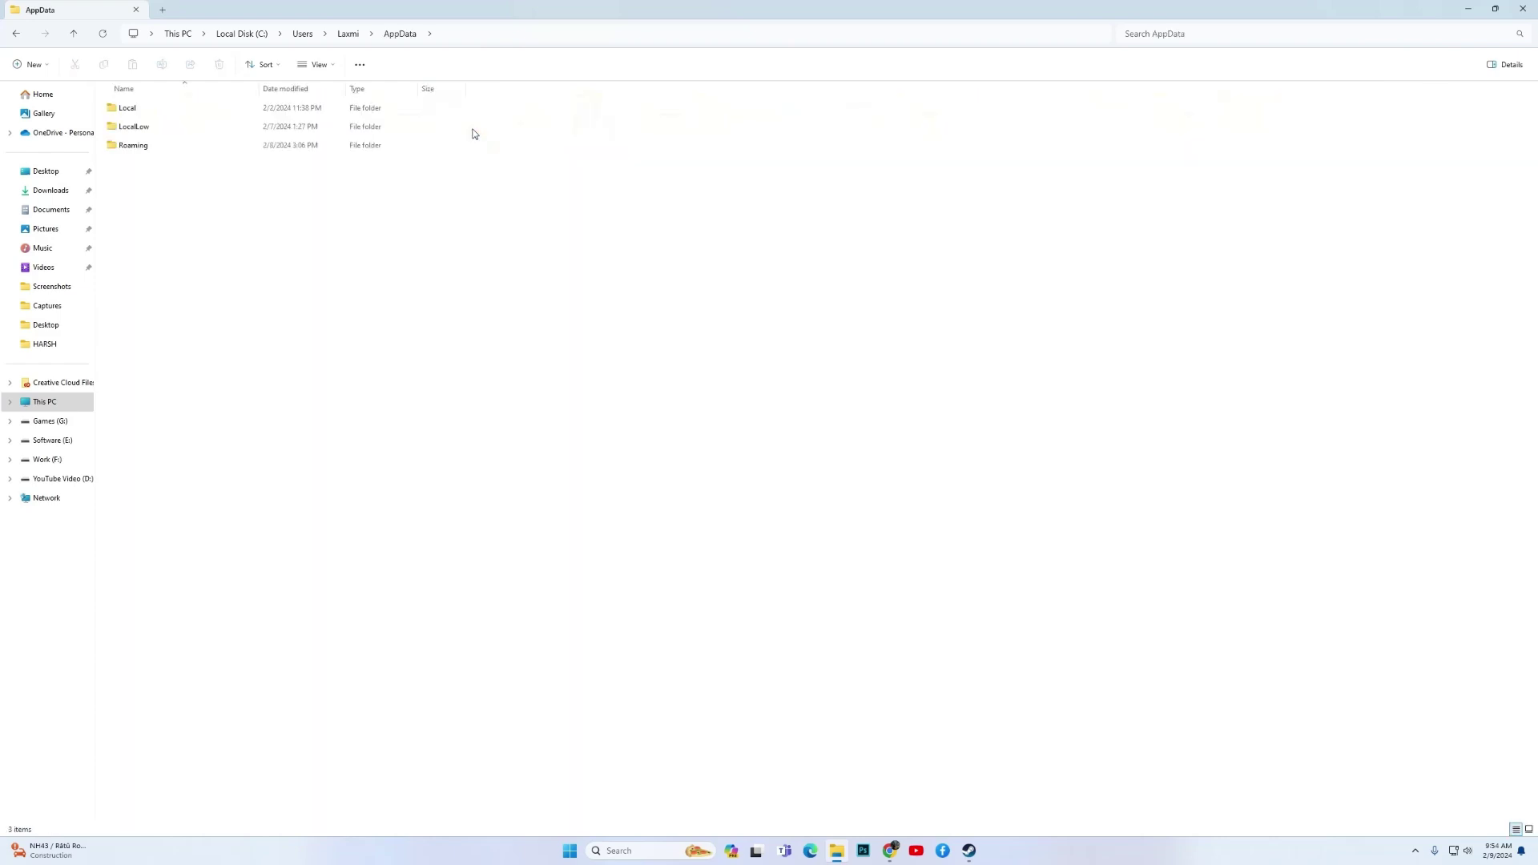
double_click(133, 146)
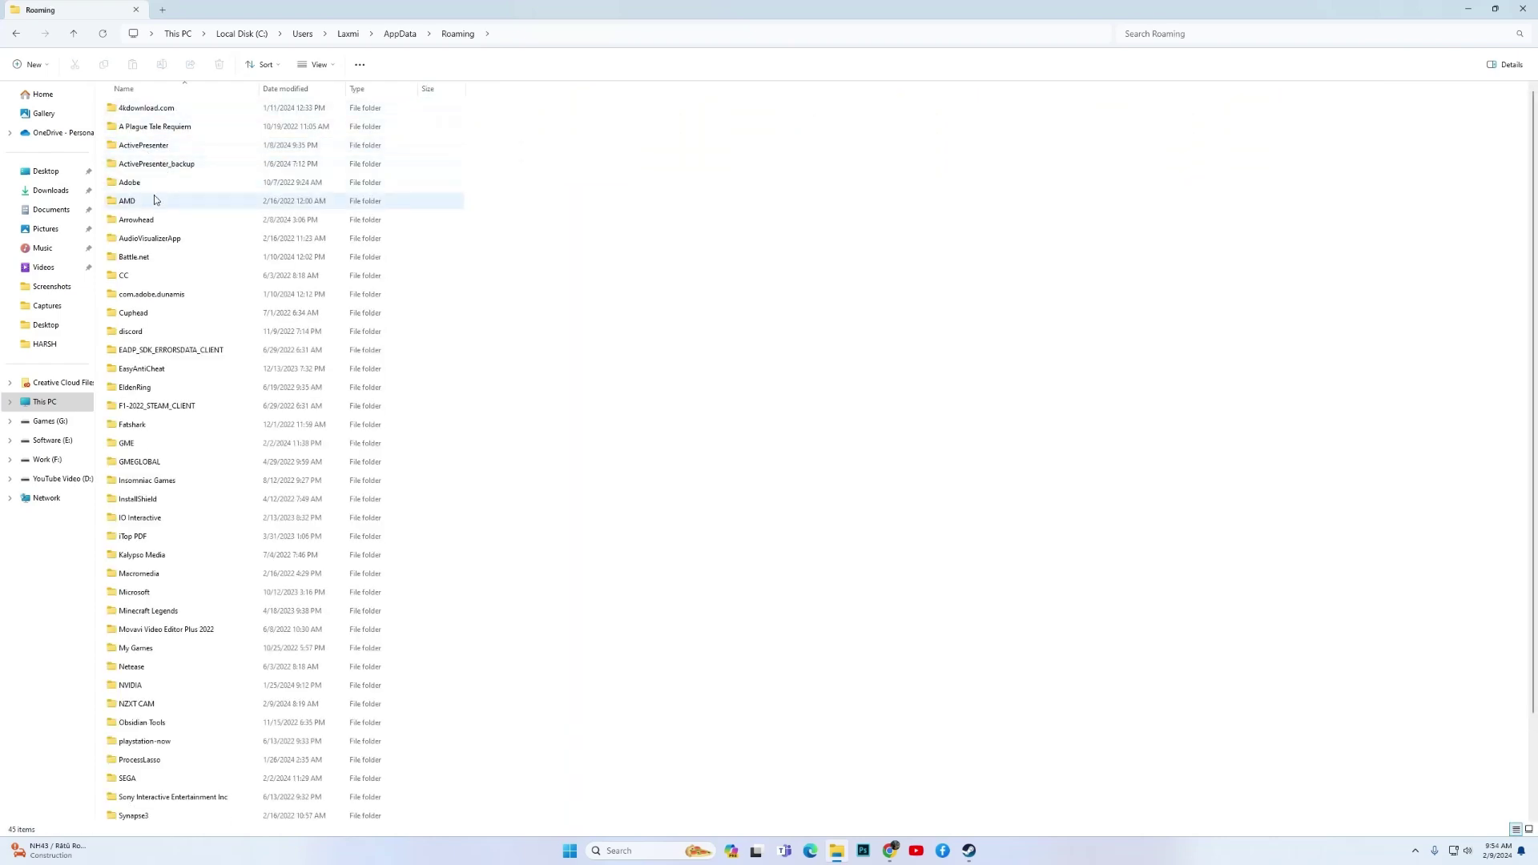
double_click(156, 222)
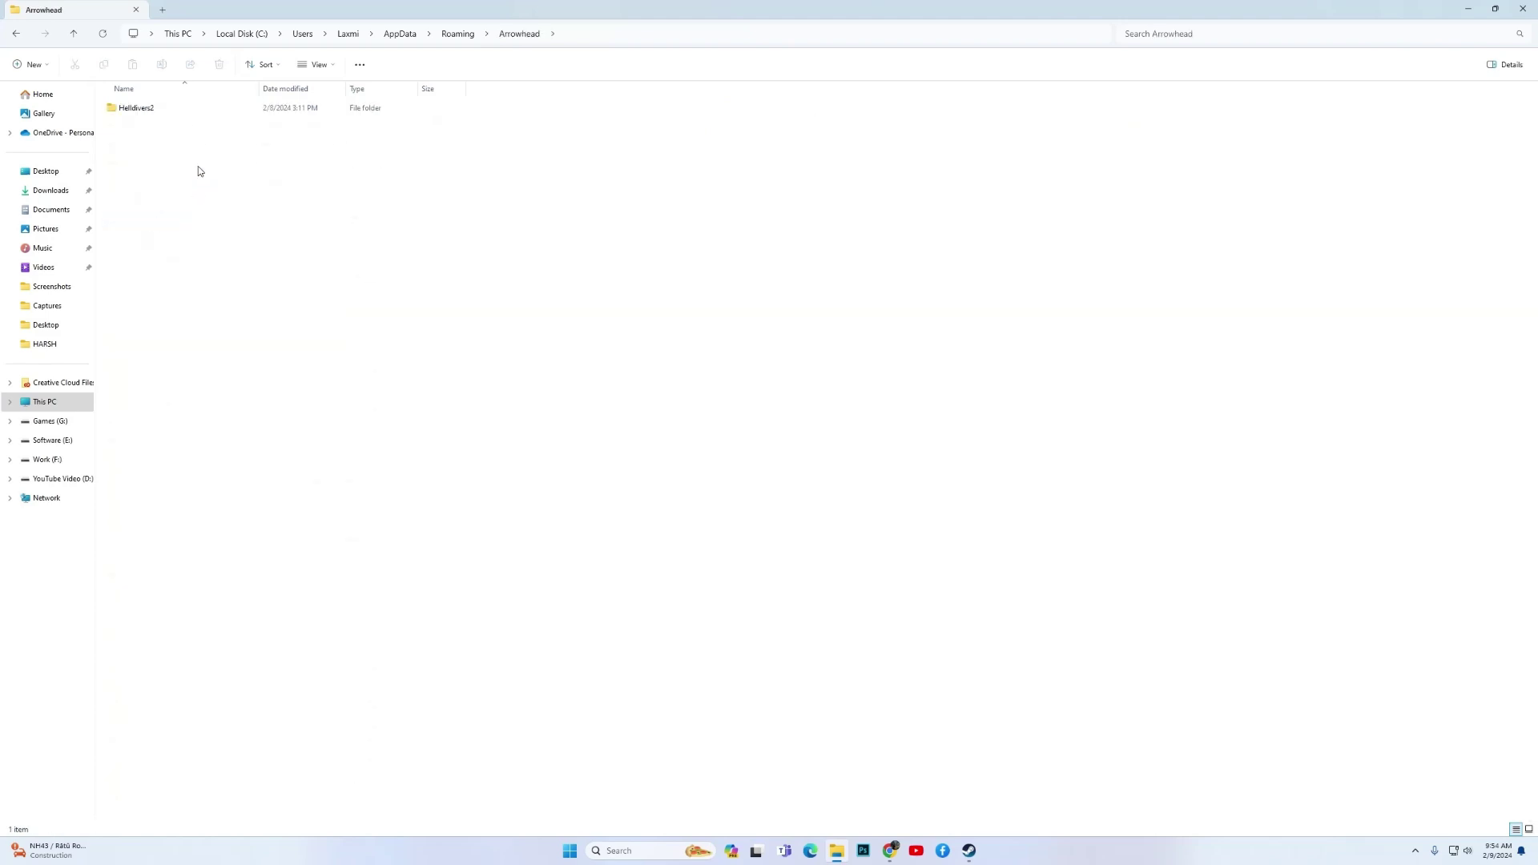
double_click(155, 108)
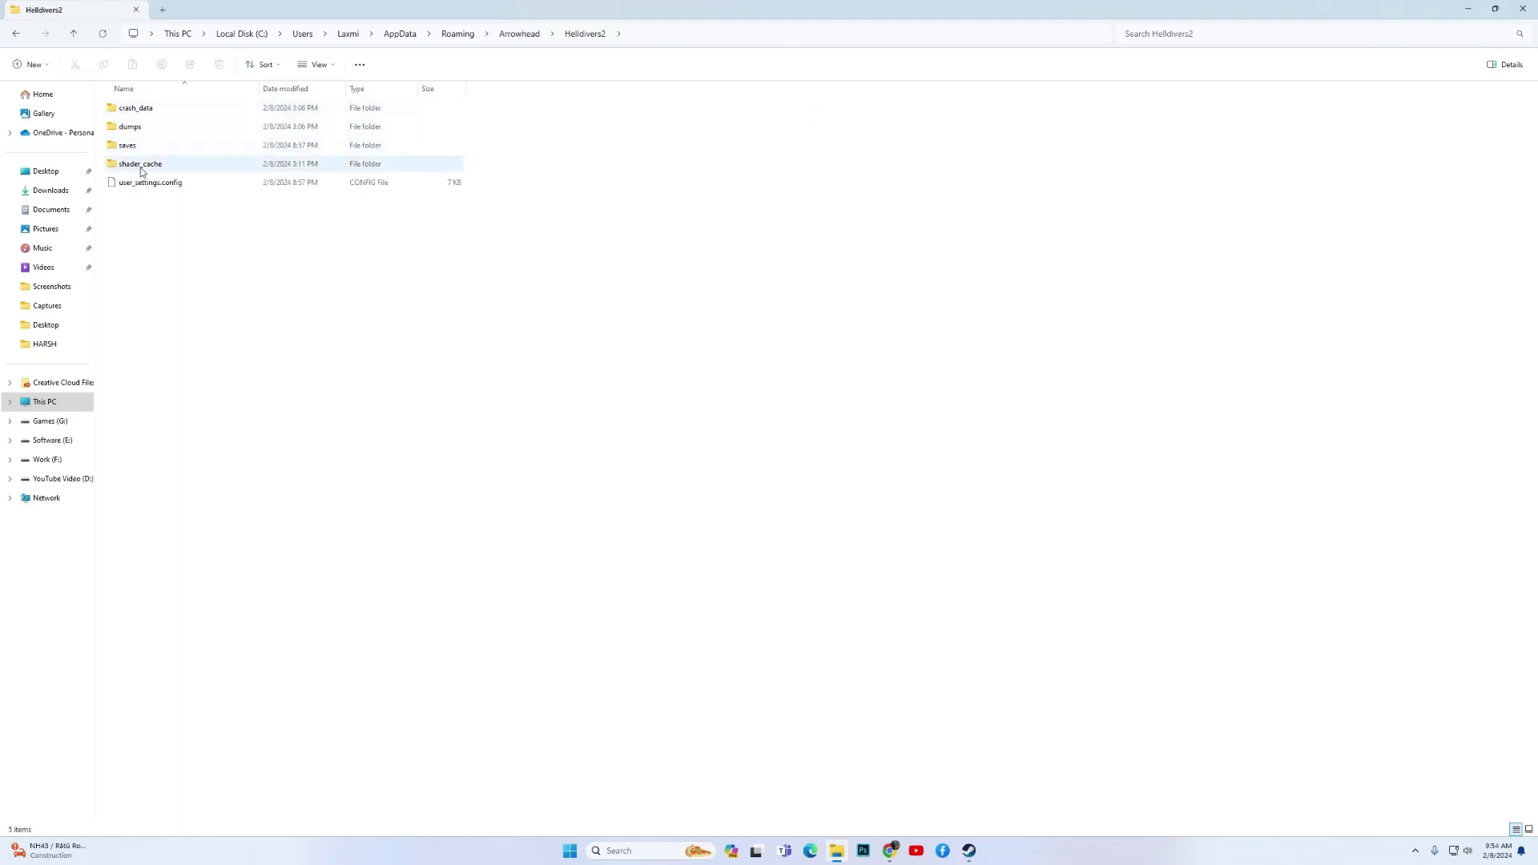
click(172, 189)
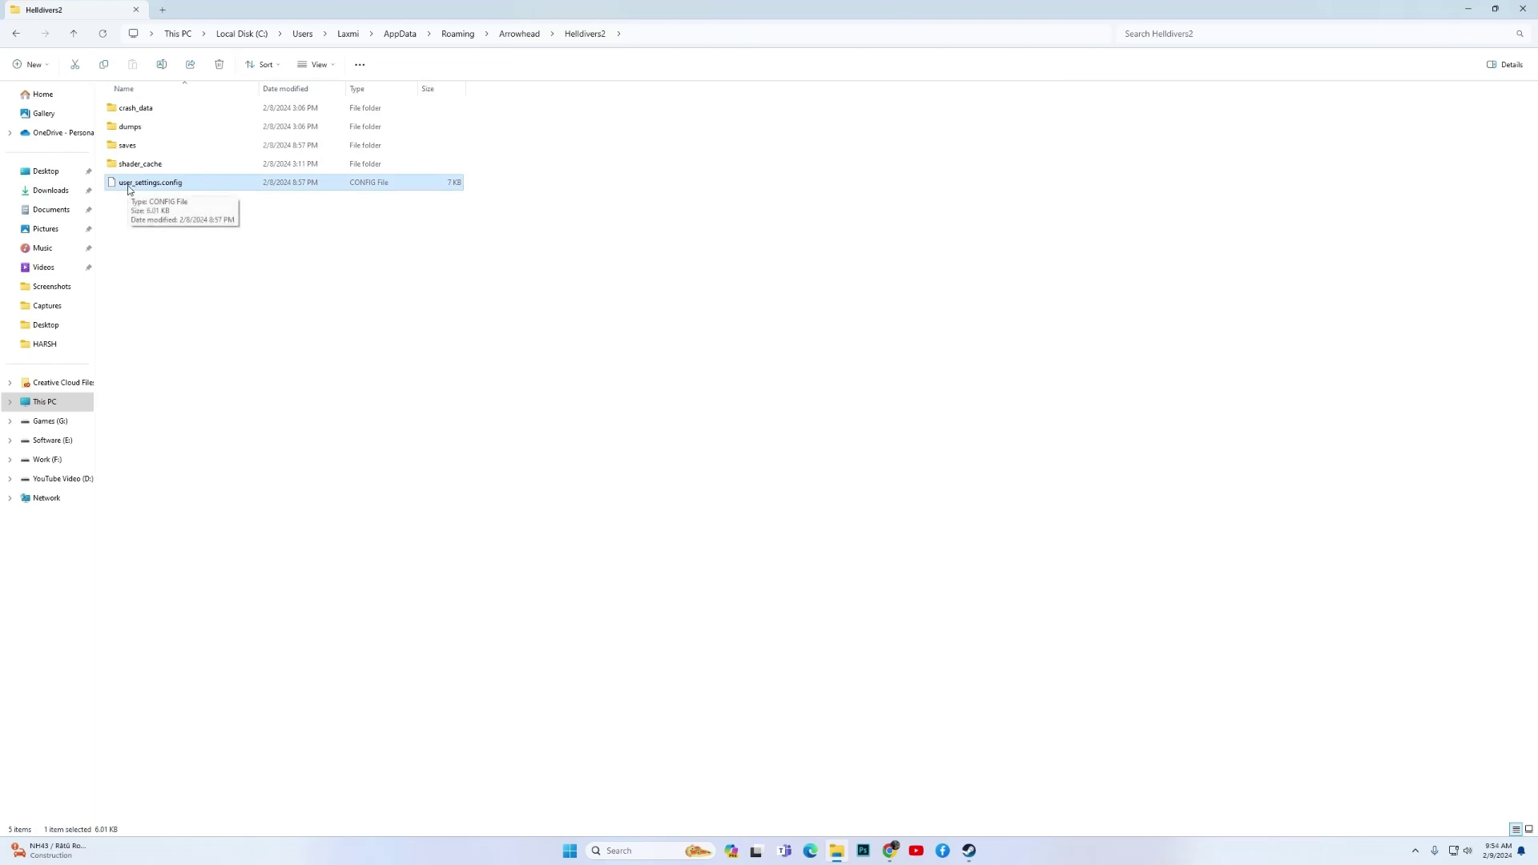
- Paste a backup of user_settings.config into Work (F:), then delete the original and close Explorer
click(58, 461)
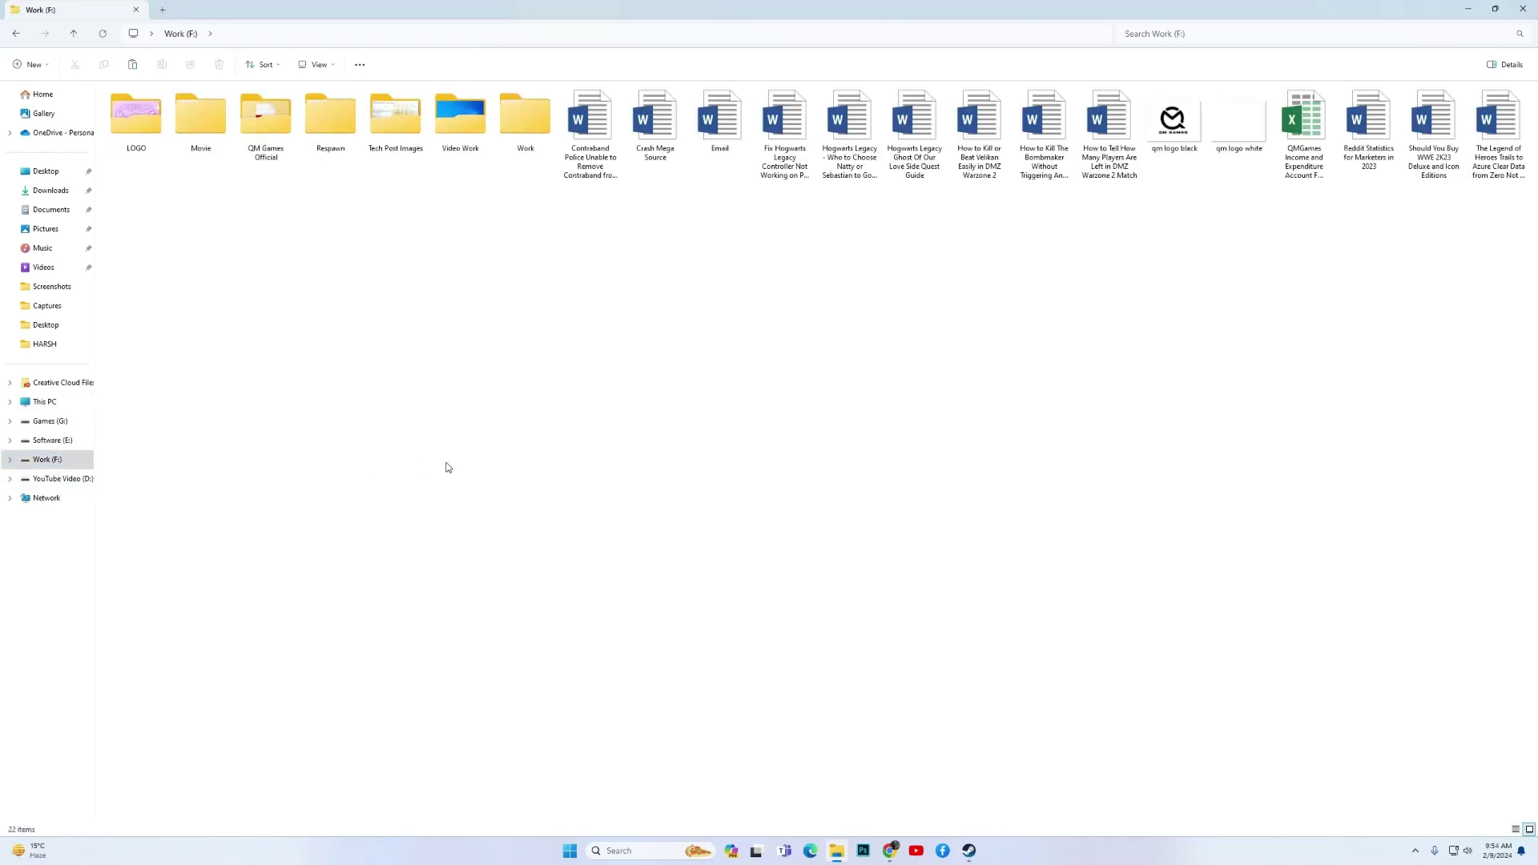
key(ctrl+v)
key(alt+Left)
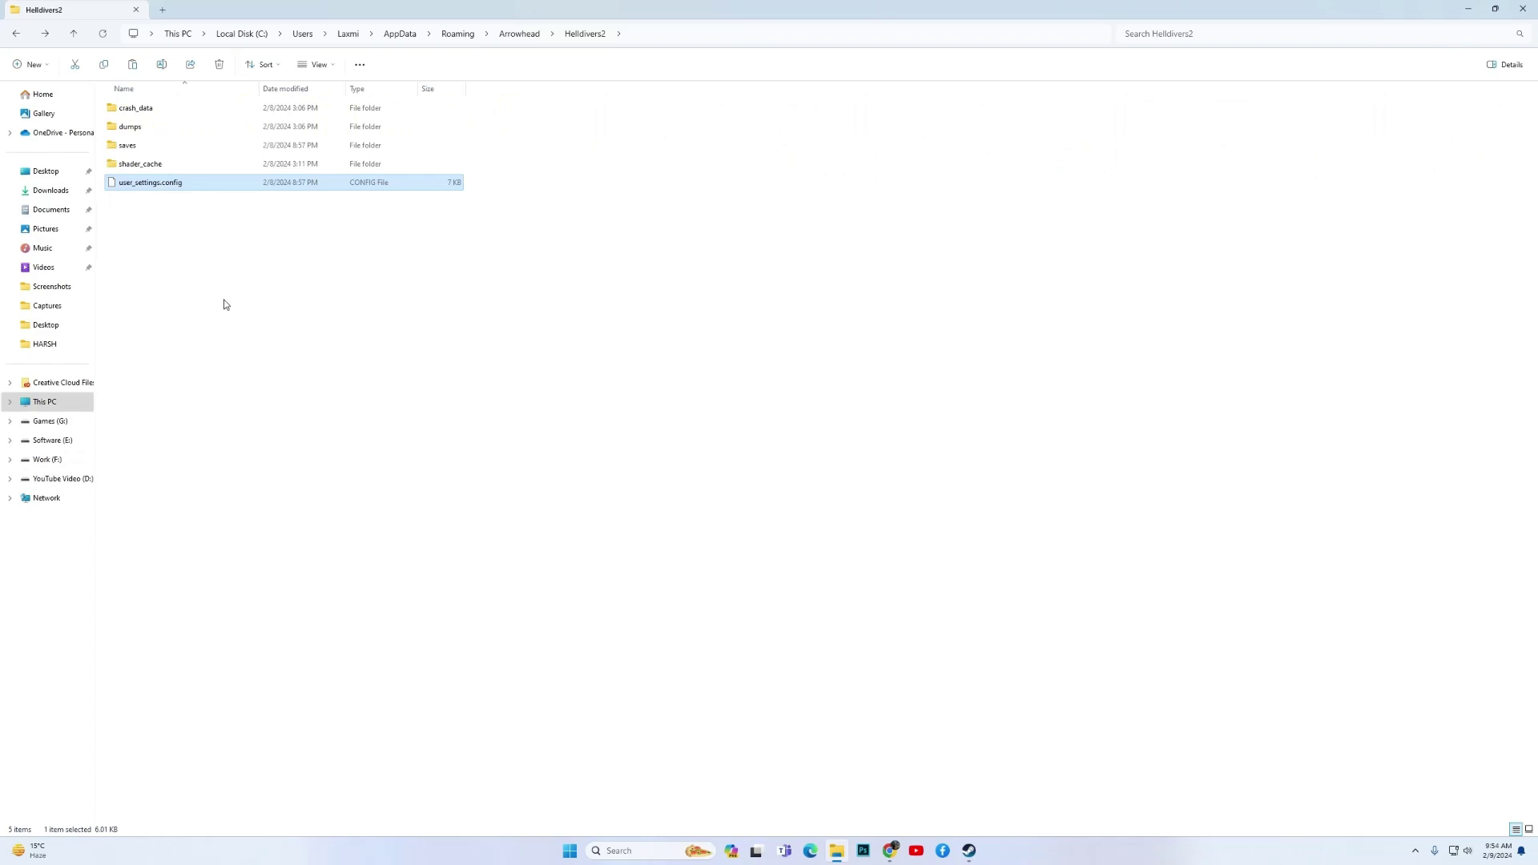
key(Delete)
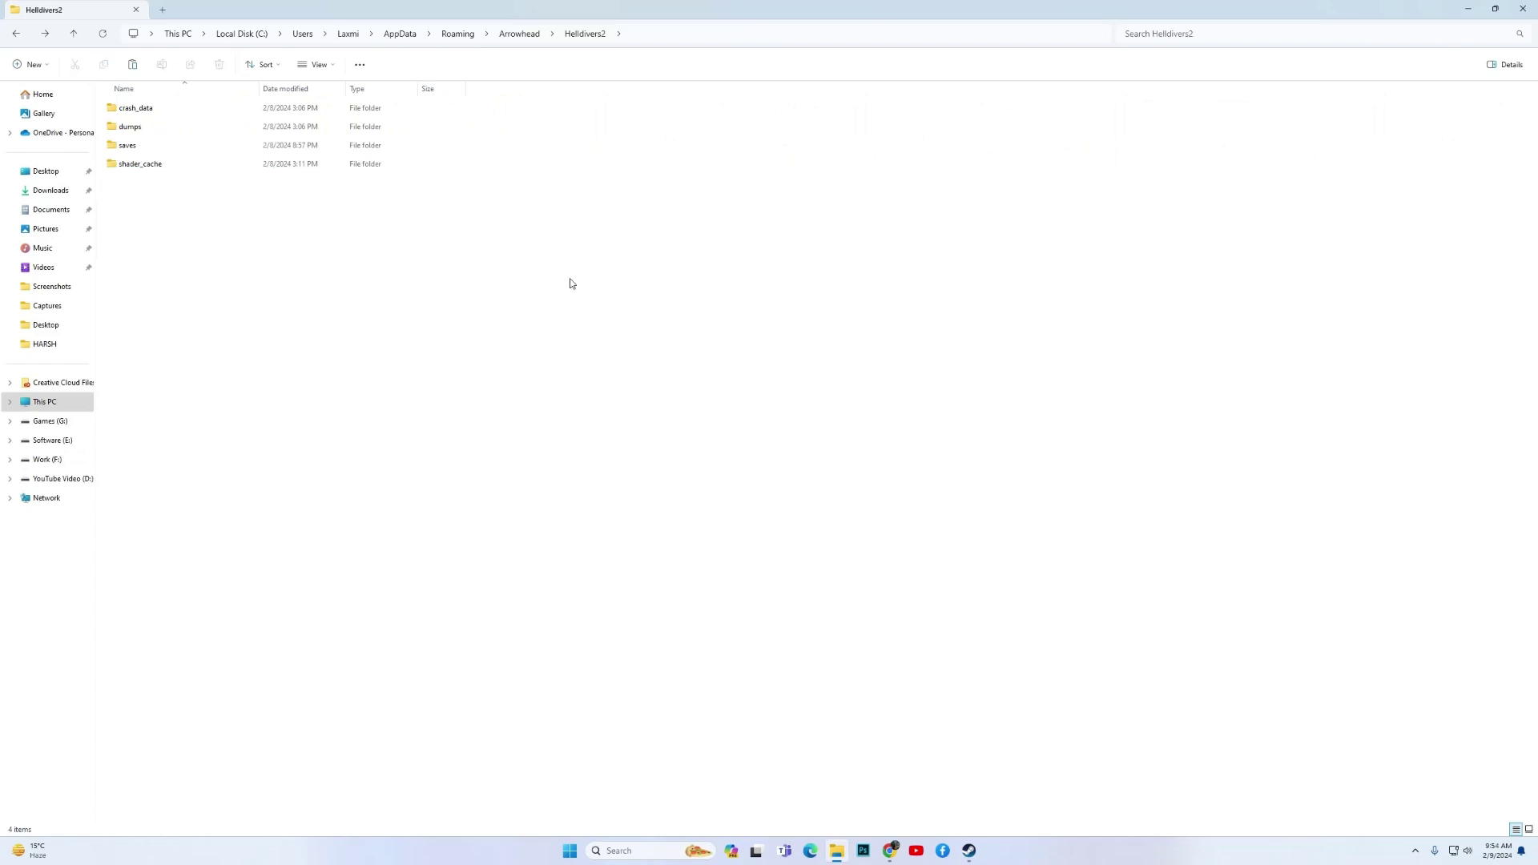
click(1522, 8)
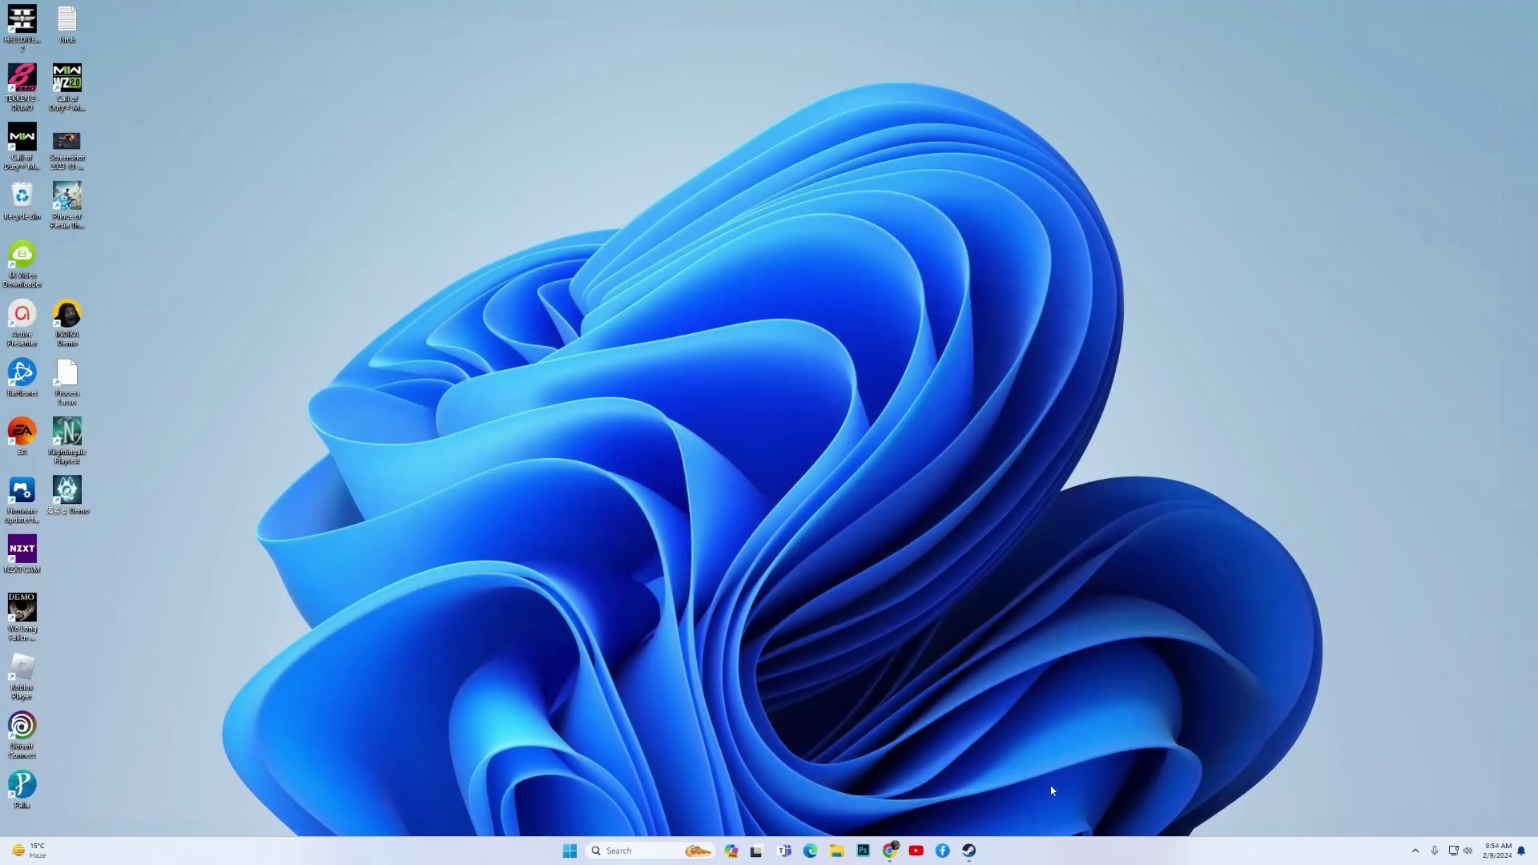
- Show Steam on the HELLDIVERS 2 library page by minimizing the blog editor in front of it
click(968, 850)
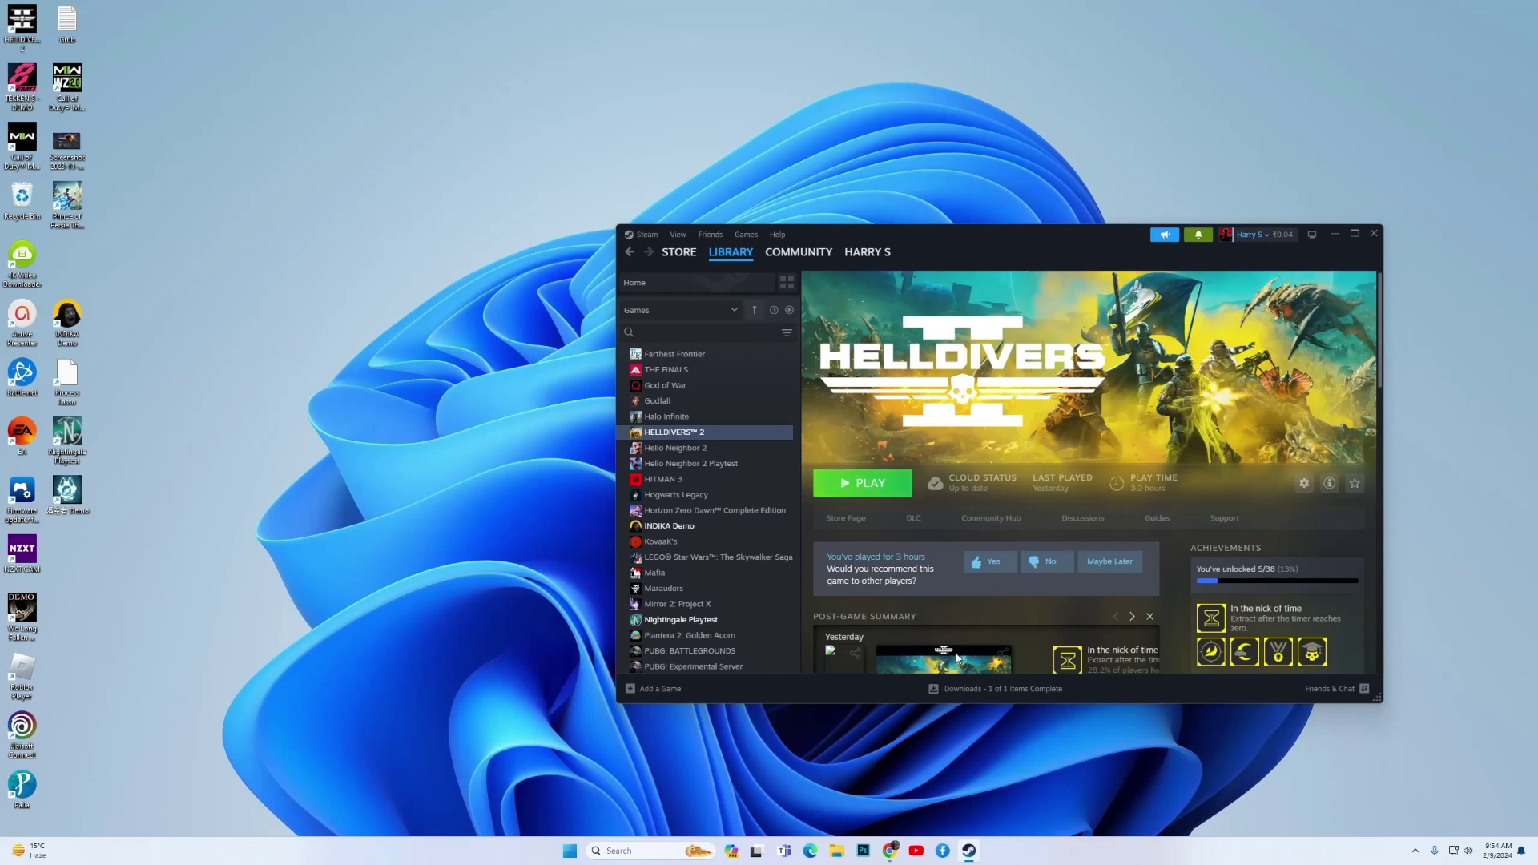
click(890, 851)
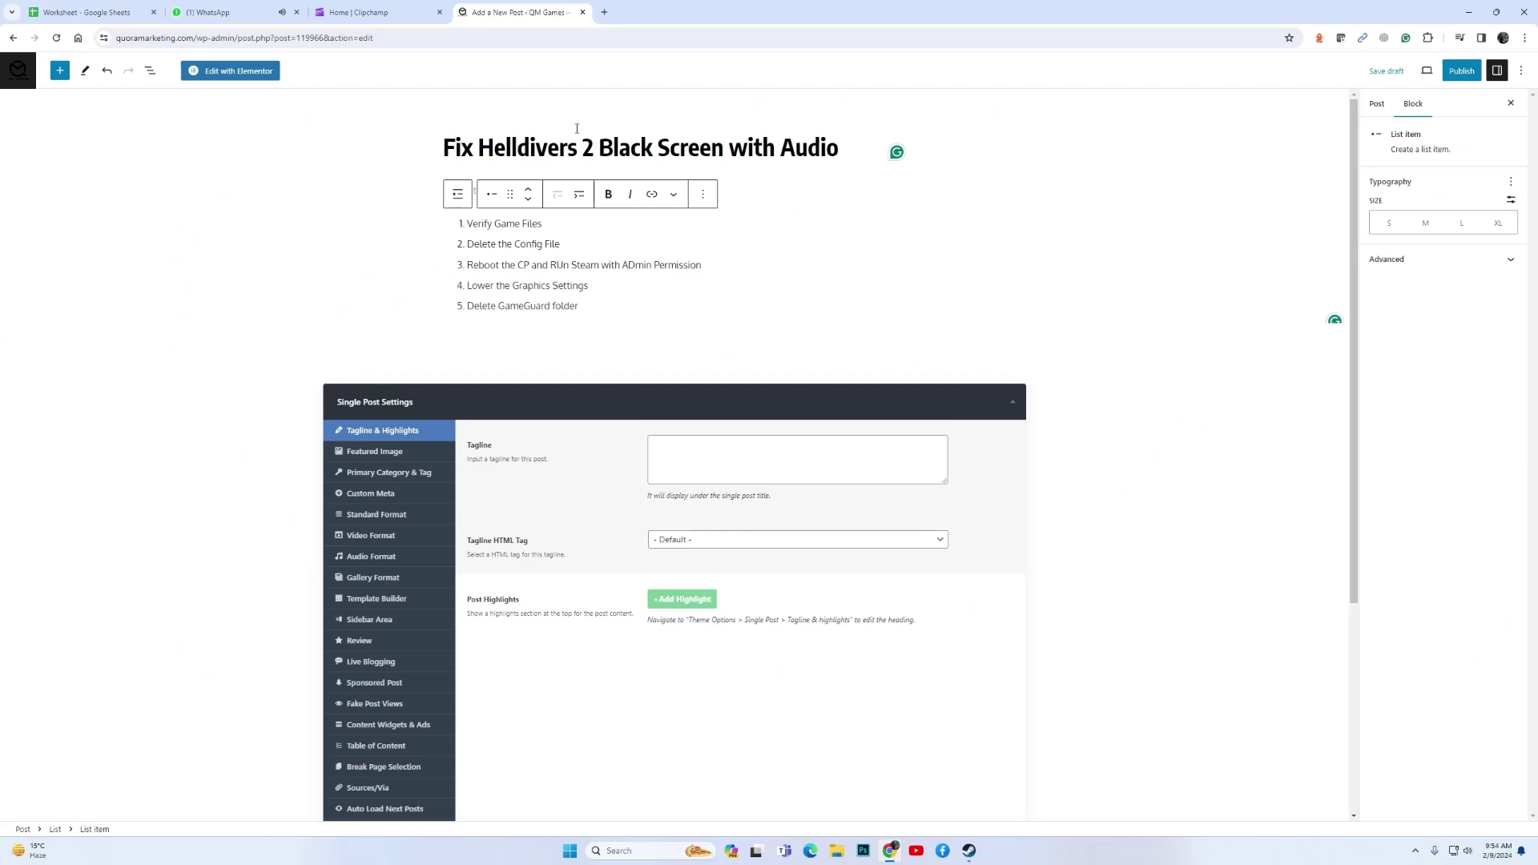
click(1468, 13)
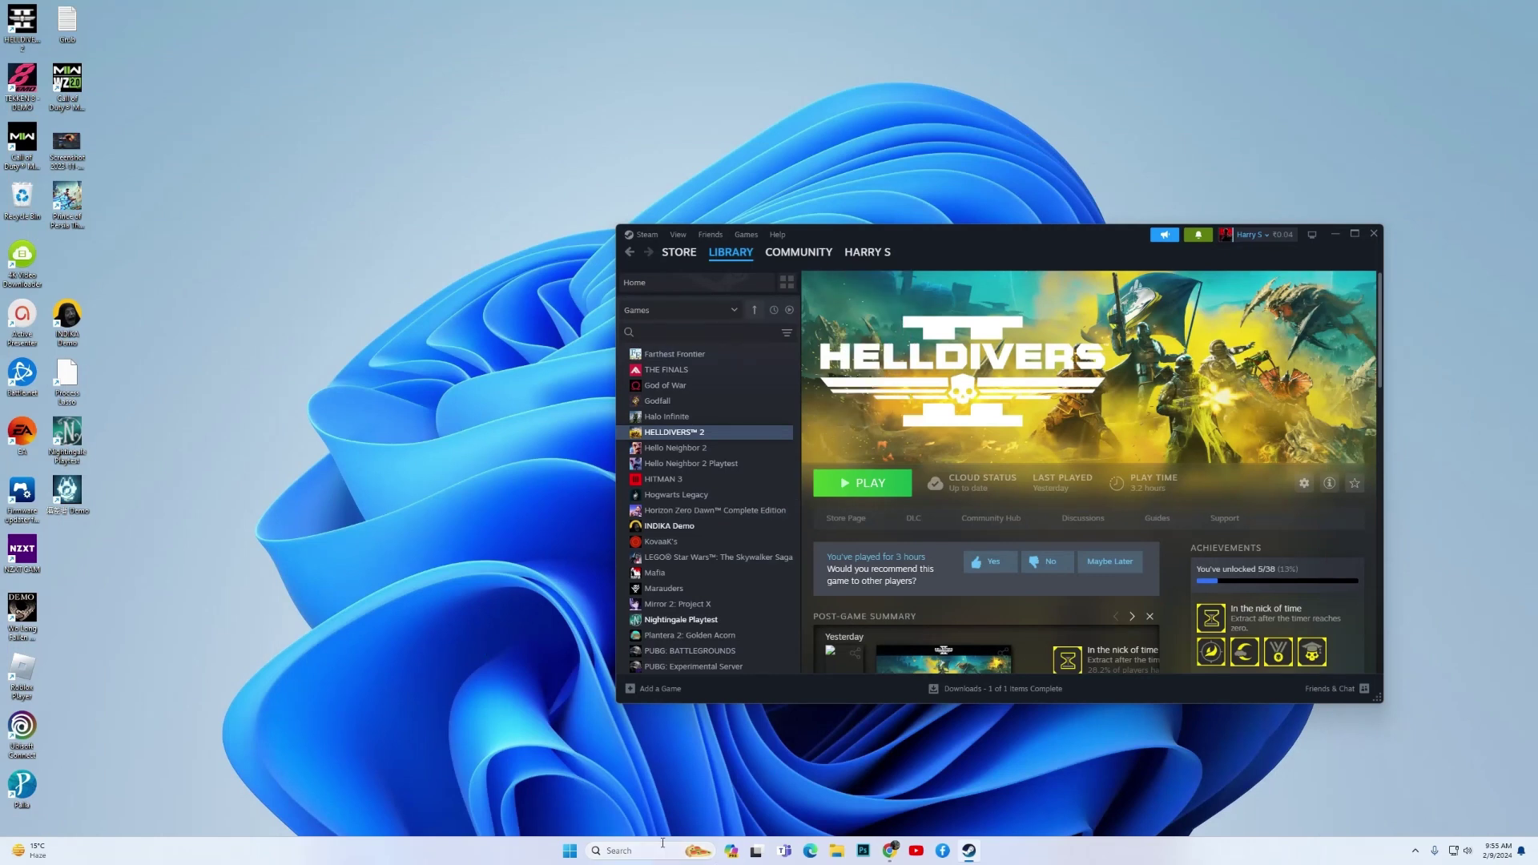
- Search Windows for 'steam' and run Steam as administrator
click(622, 851)
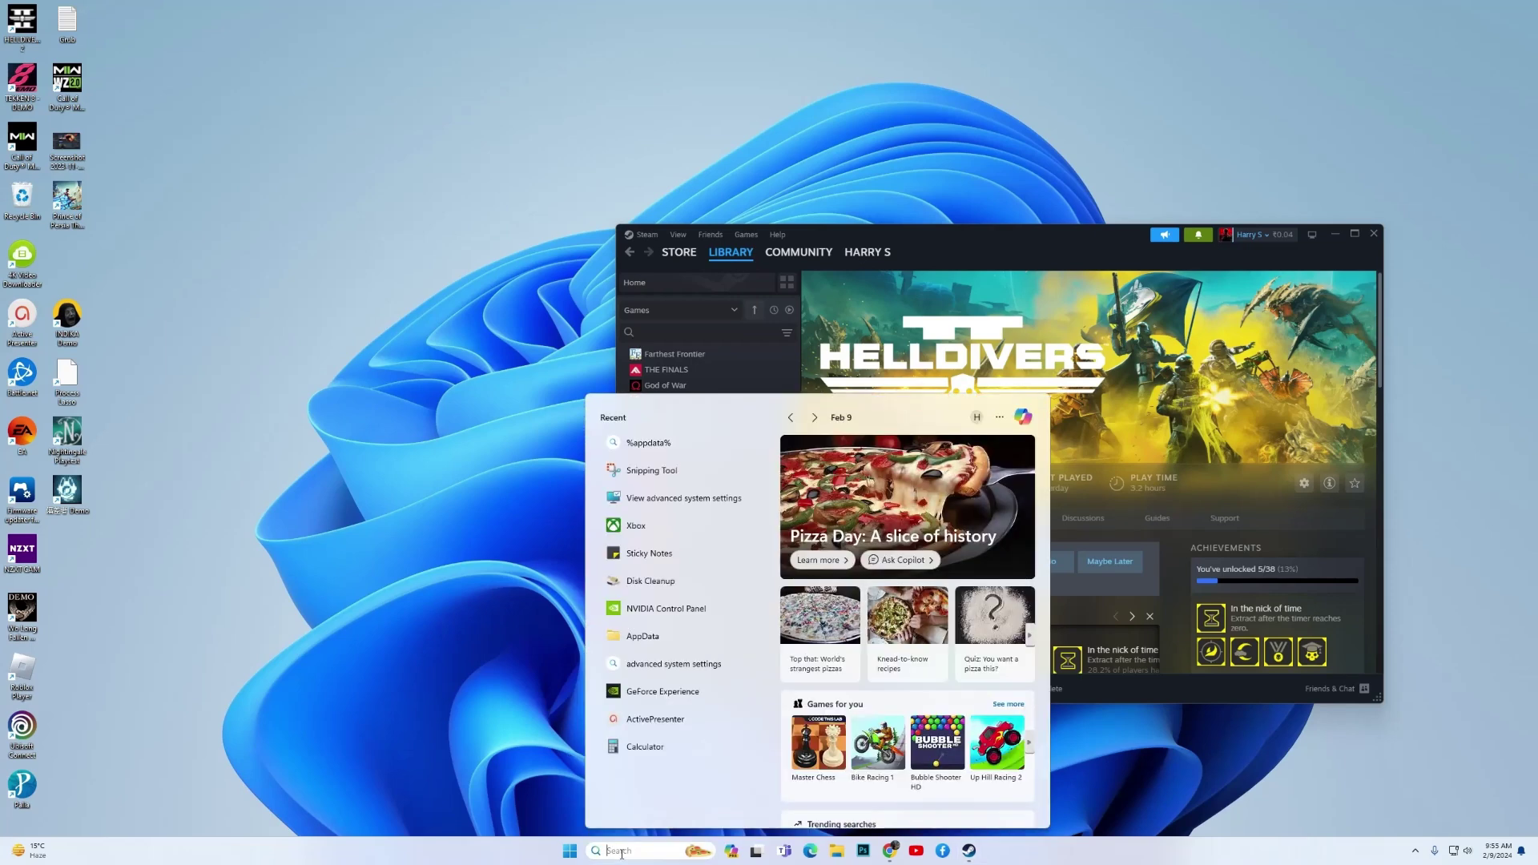
text(steam)
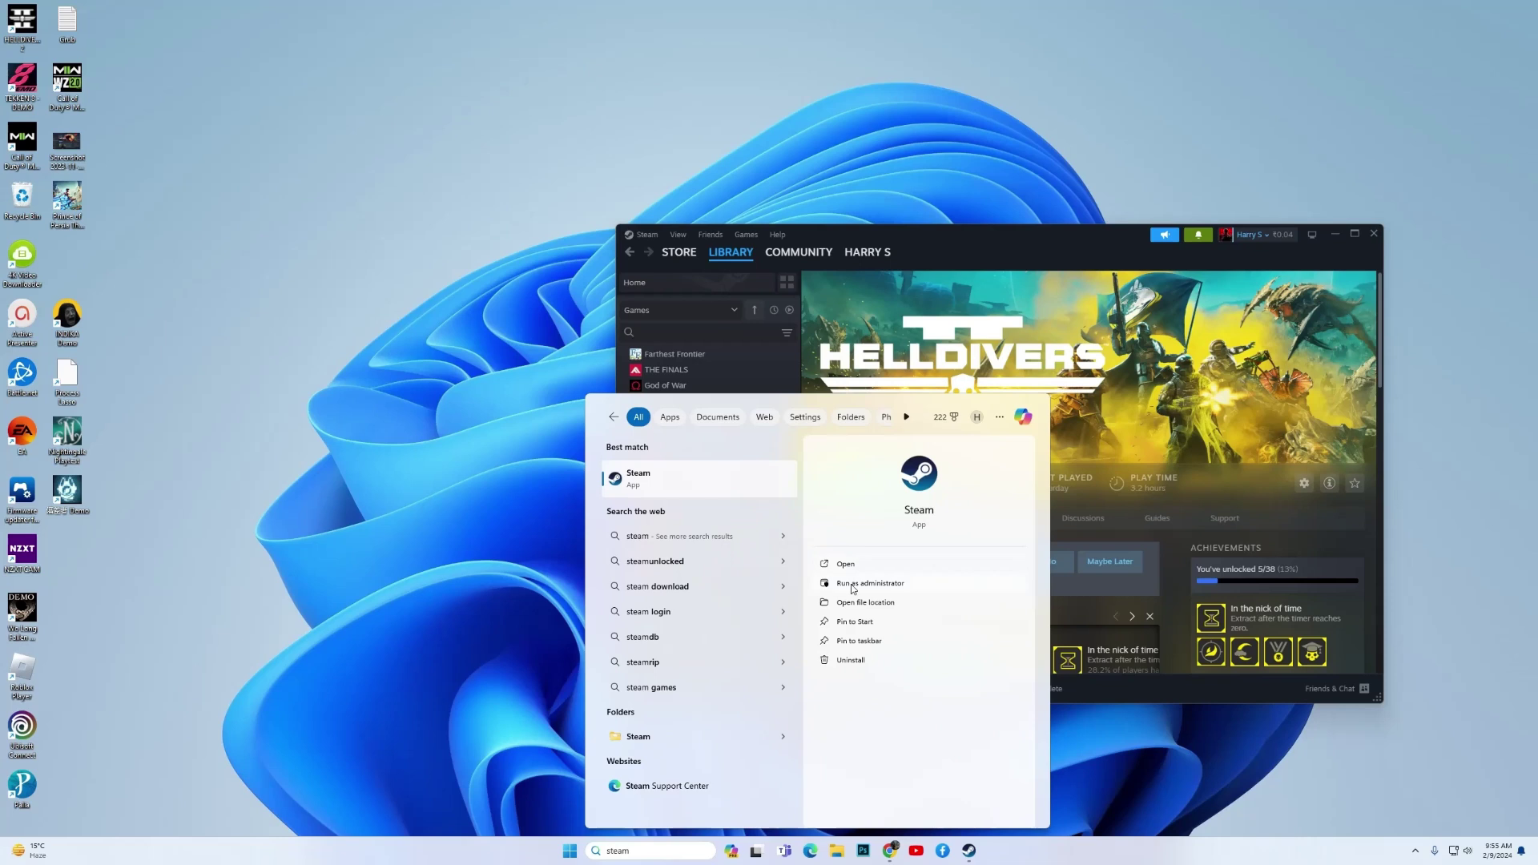
click(853, 585)
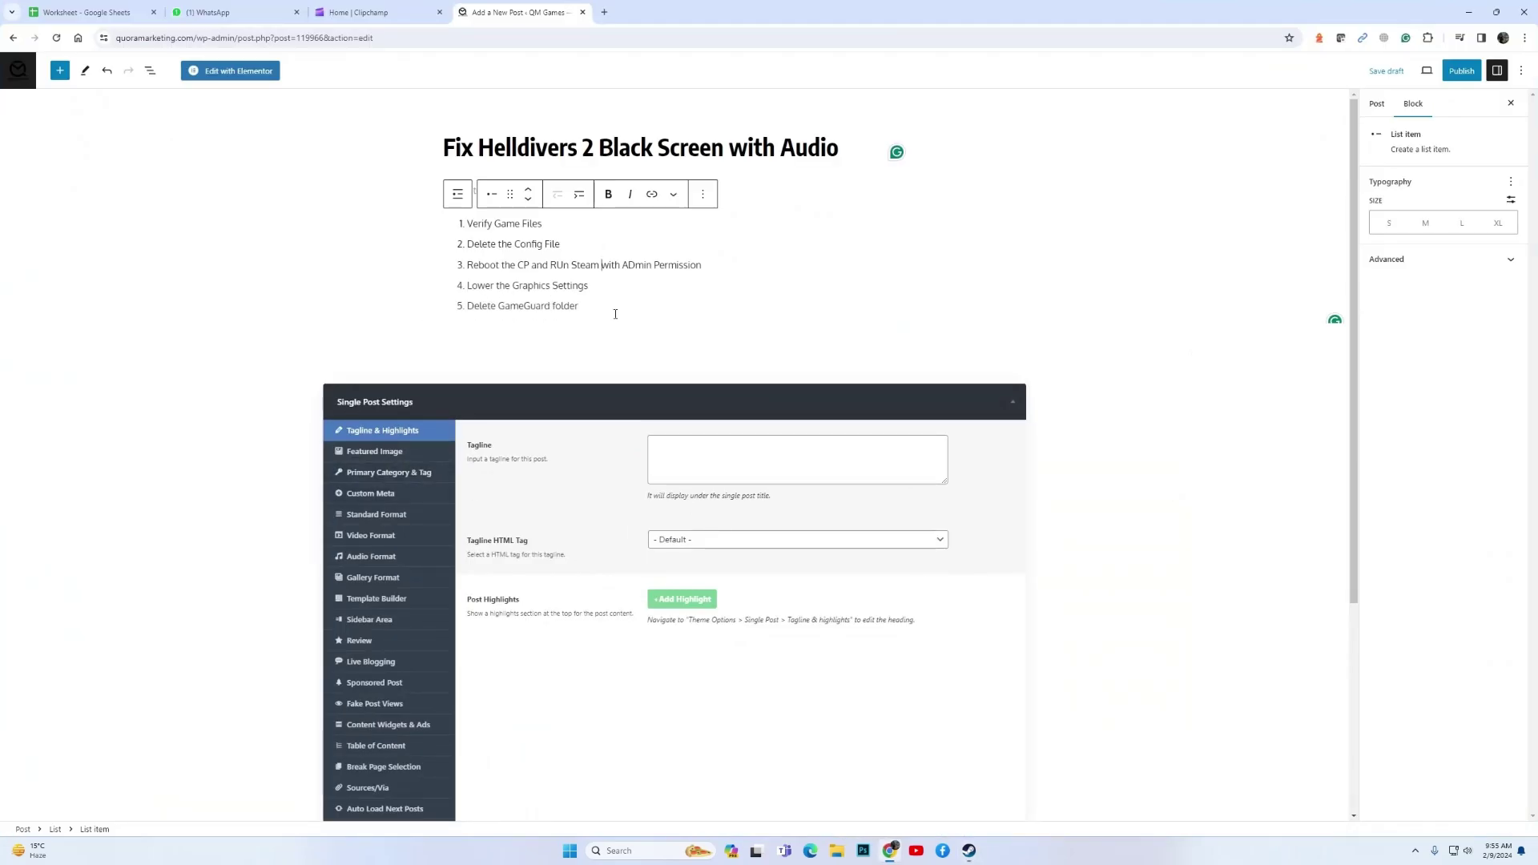
- Launch HELLDIVERS 2 with PLAY in Steam, then return to the blog editor
click(1468, 12)
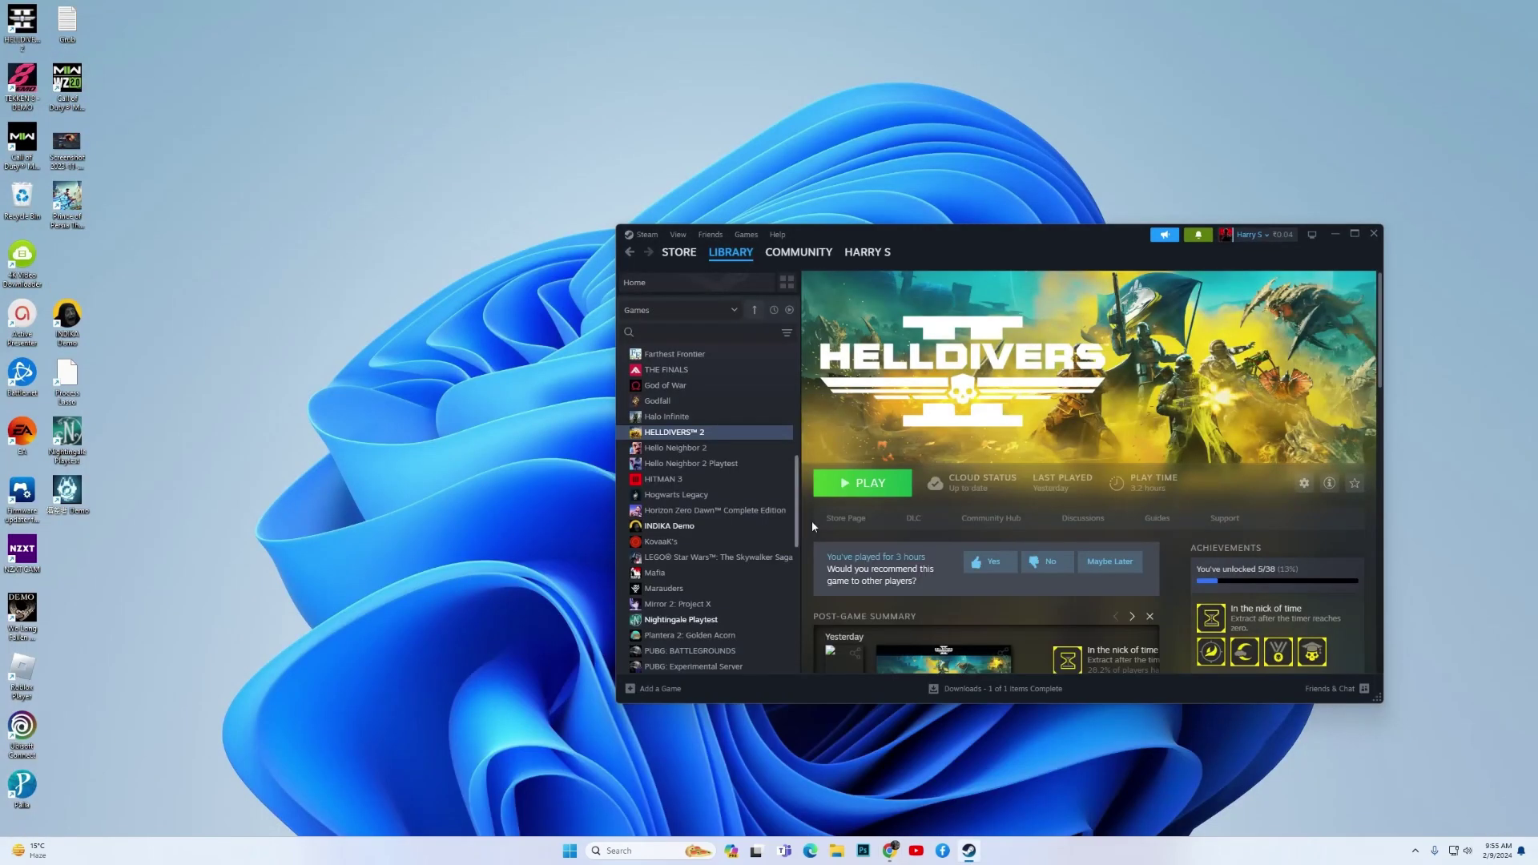
click(862, 483)
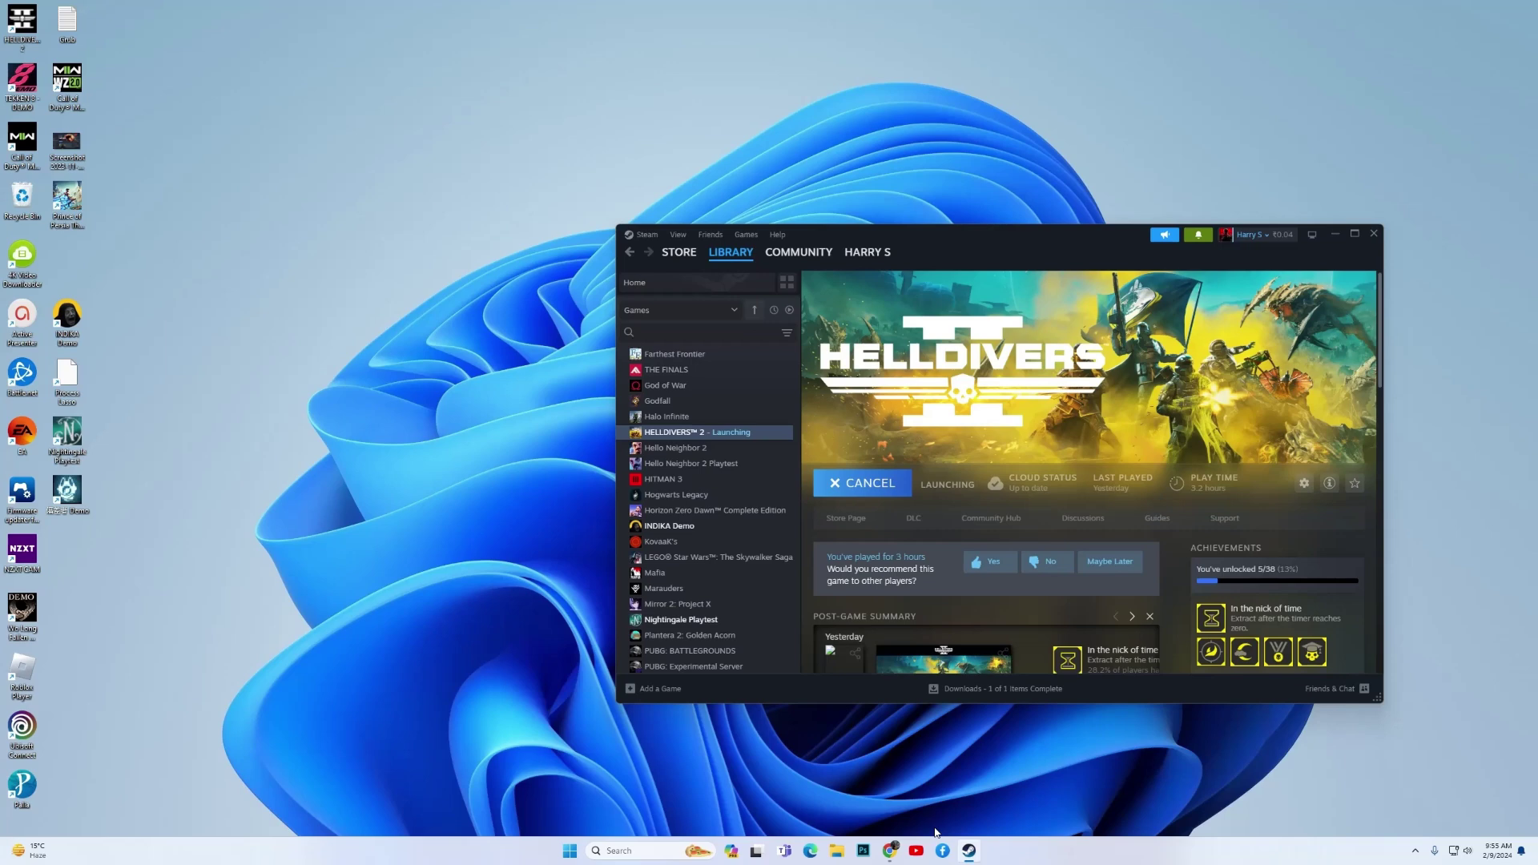
click(921, 805)
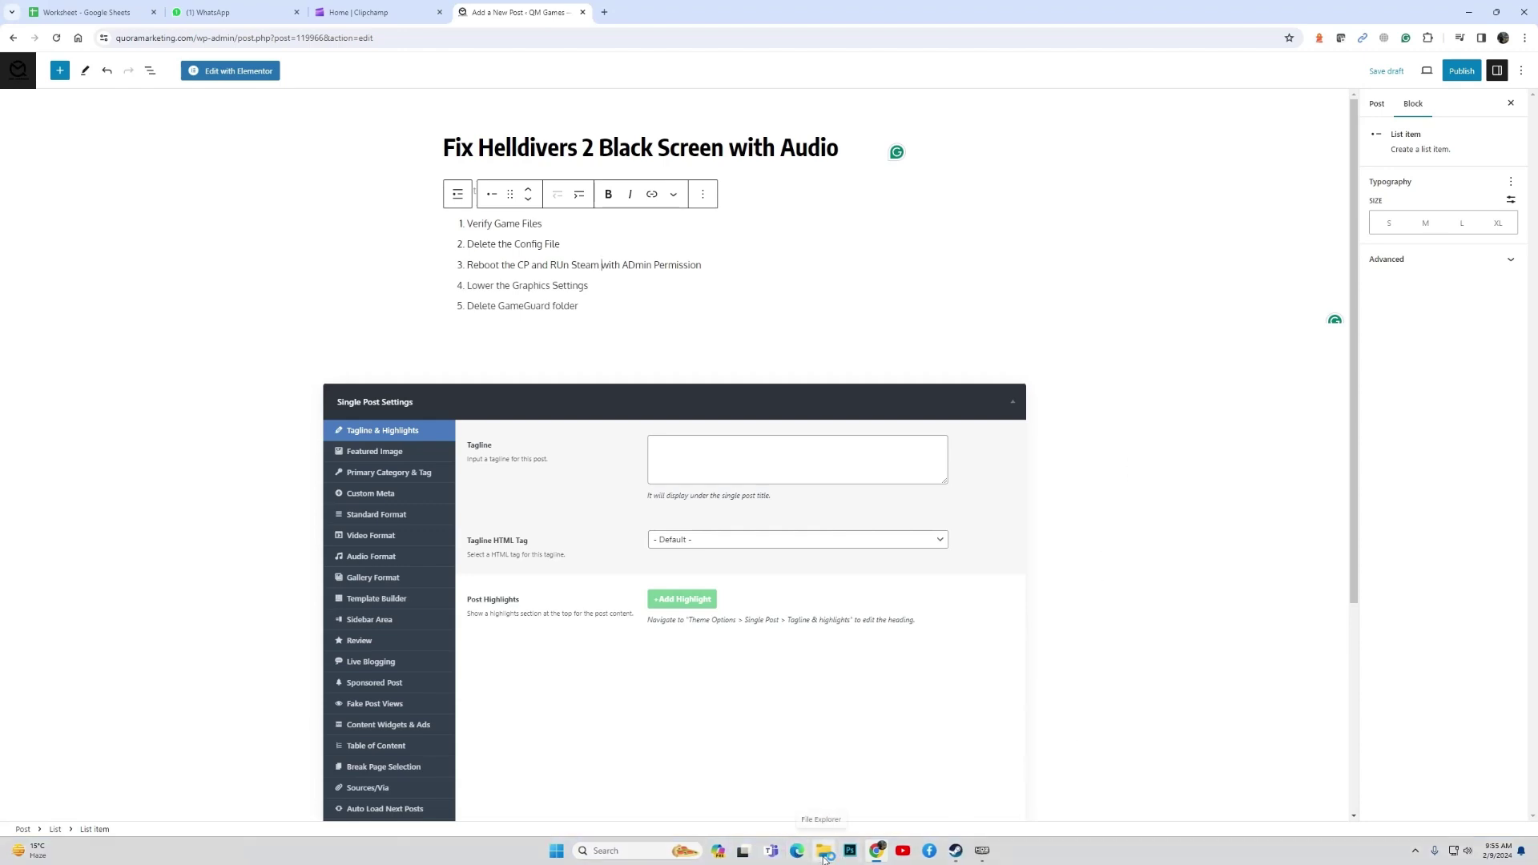
- Open HELLDIVERS 2's install folder via Properties > Installed Files > Browse…
click(955, 850)
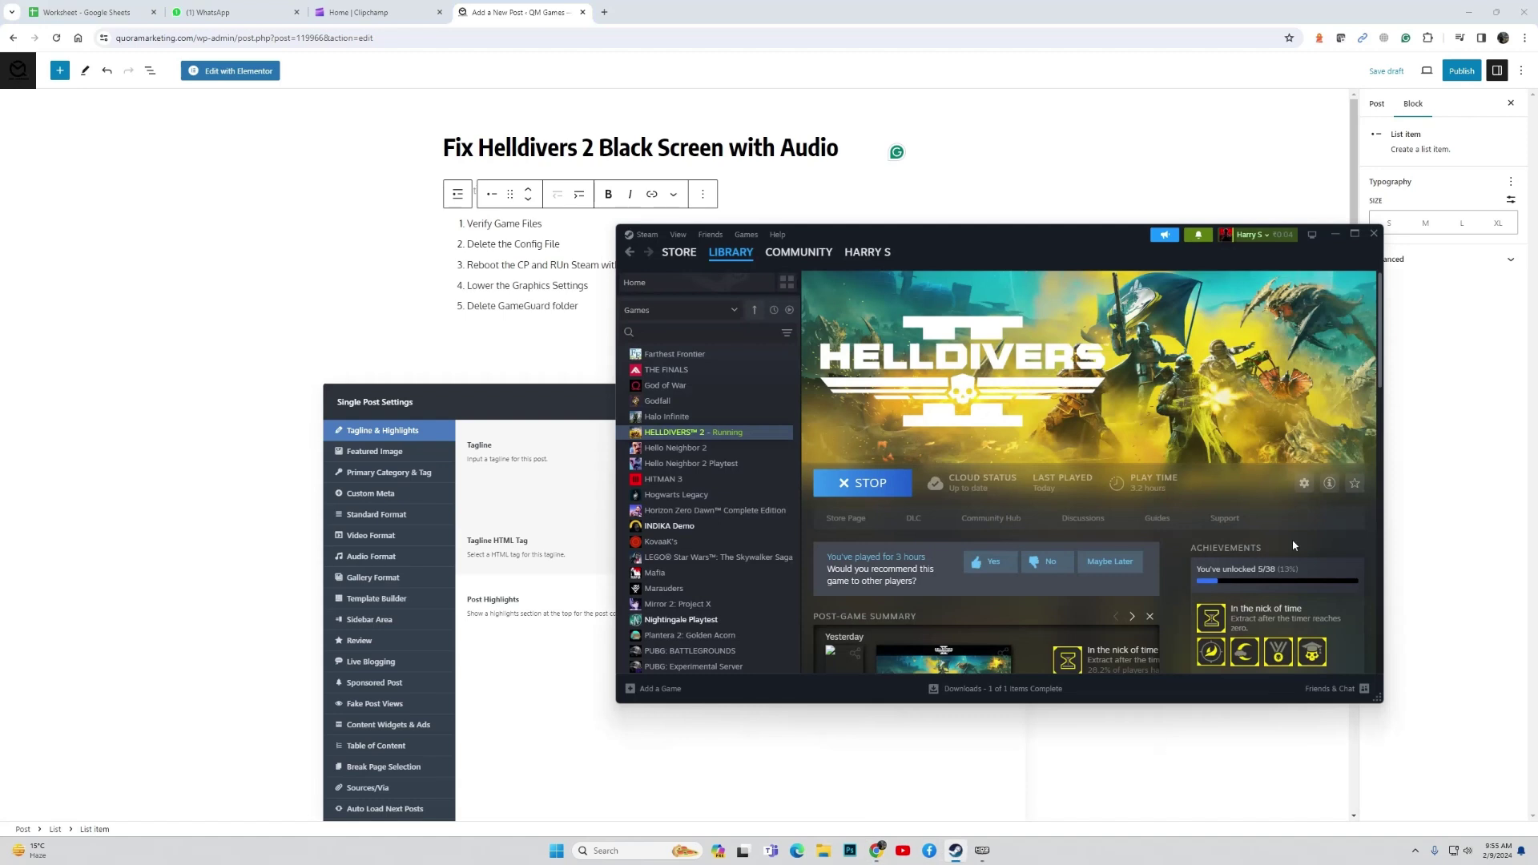
right_click(703, 437)
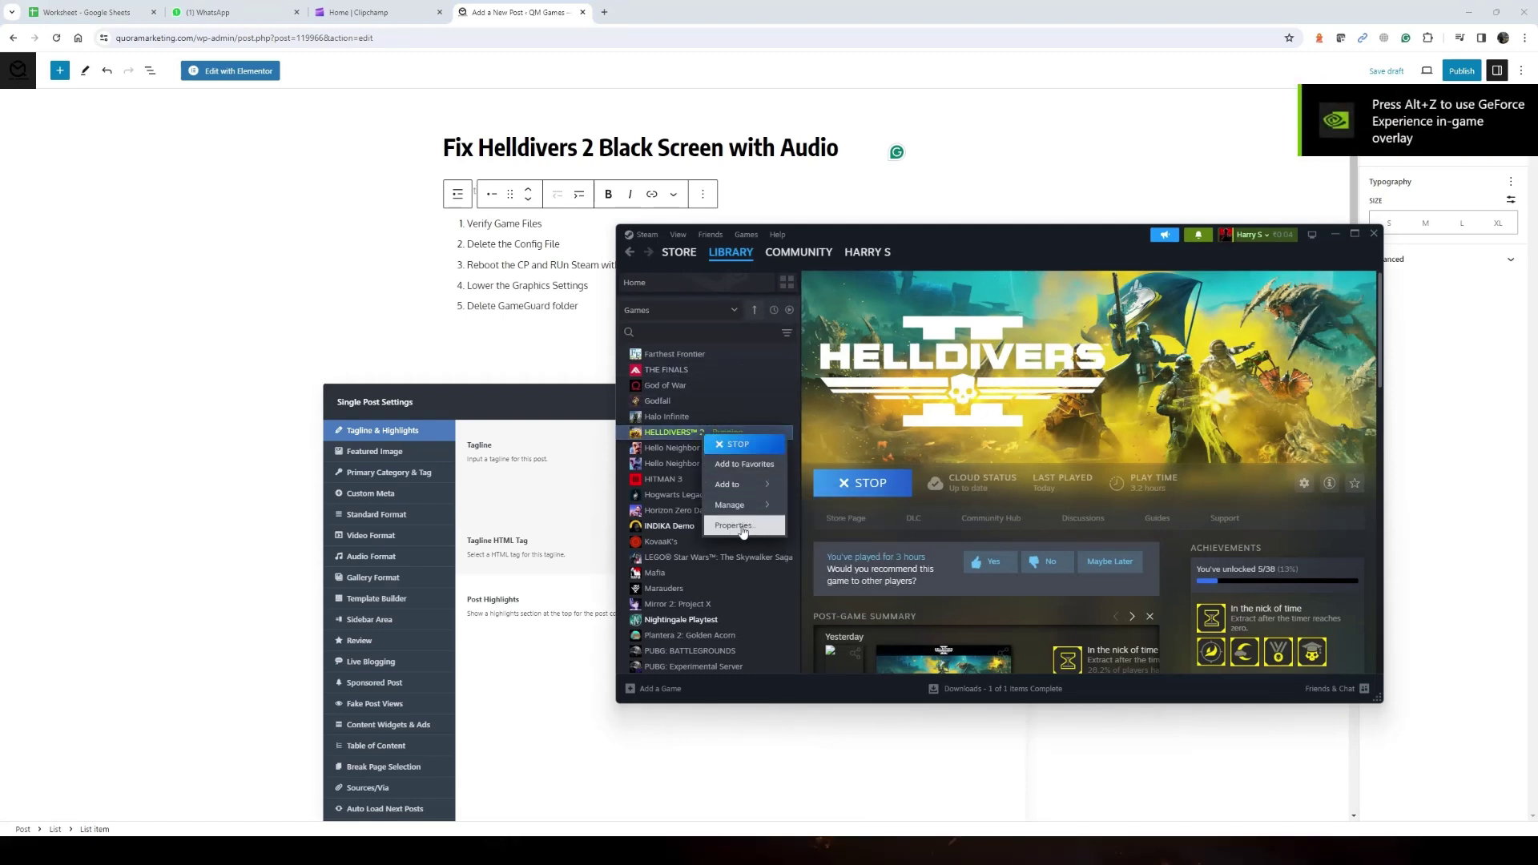
click(742, 528)
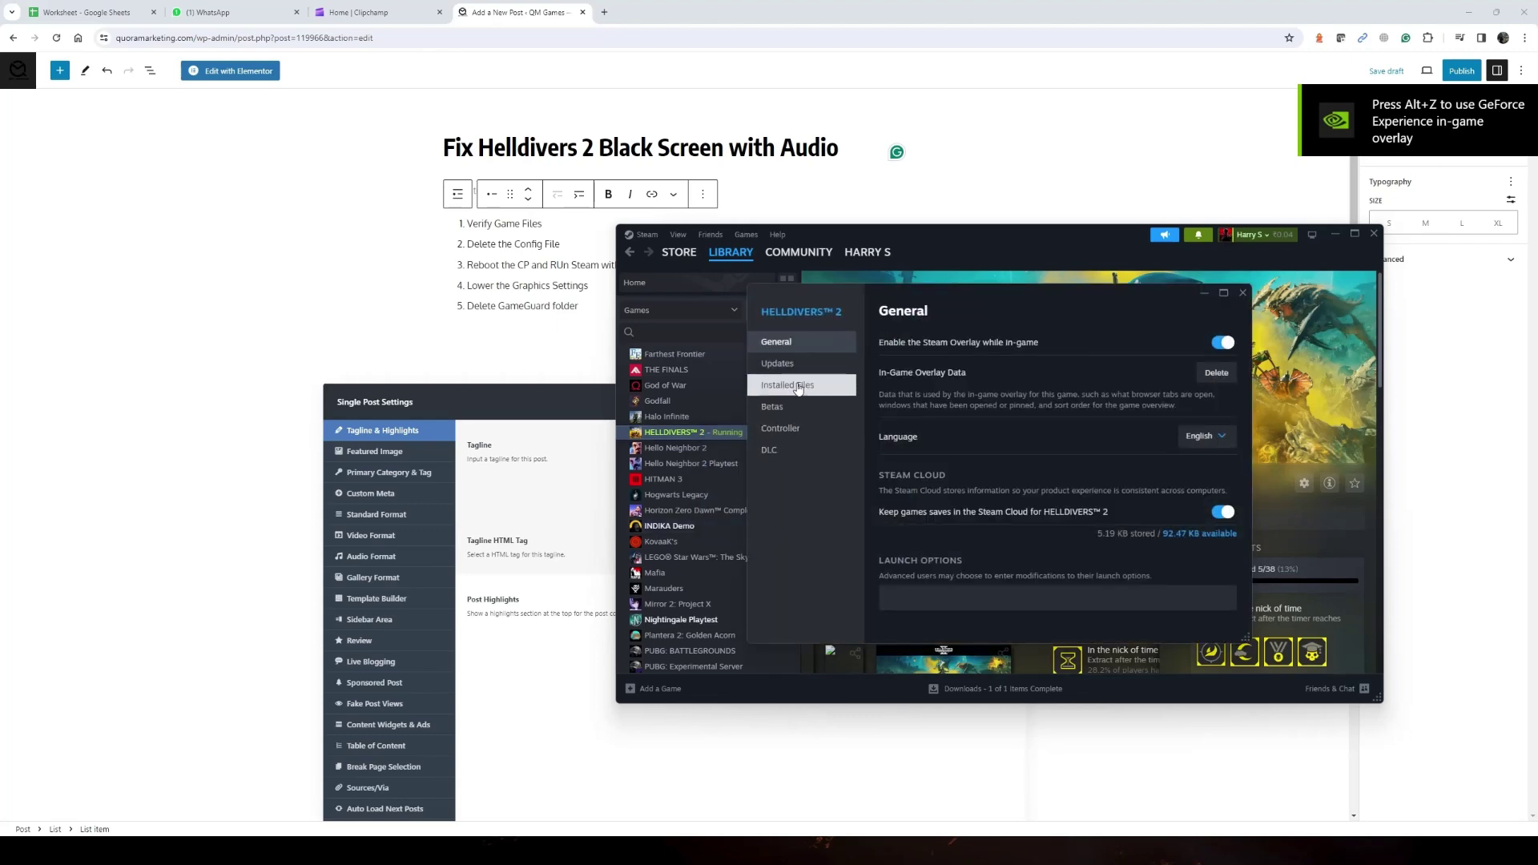
click(788, 388)
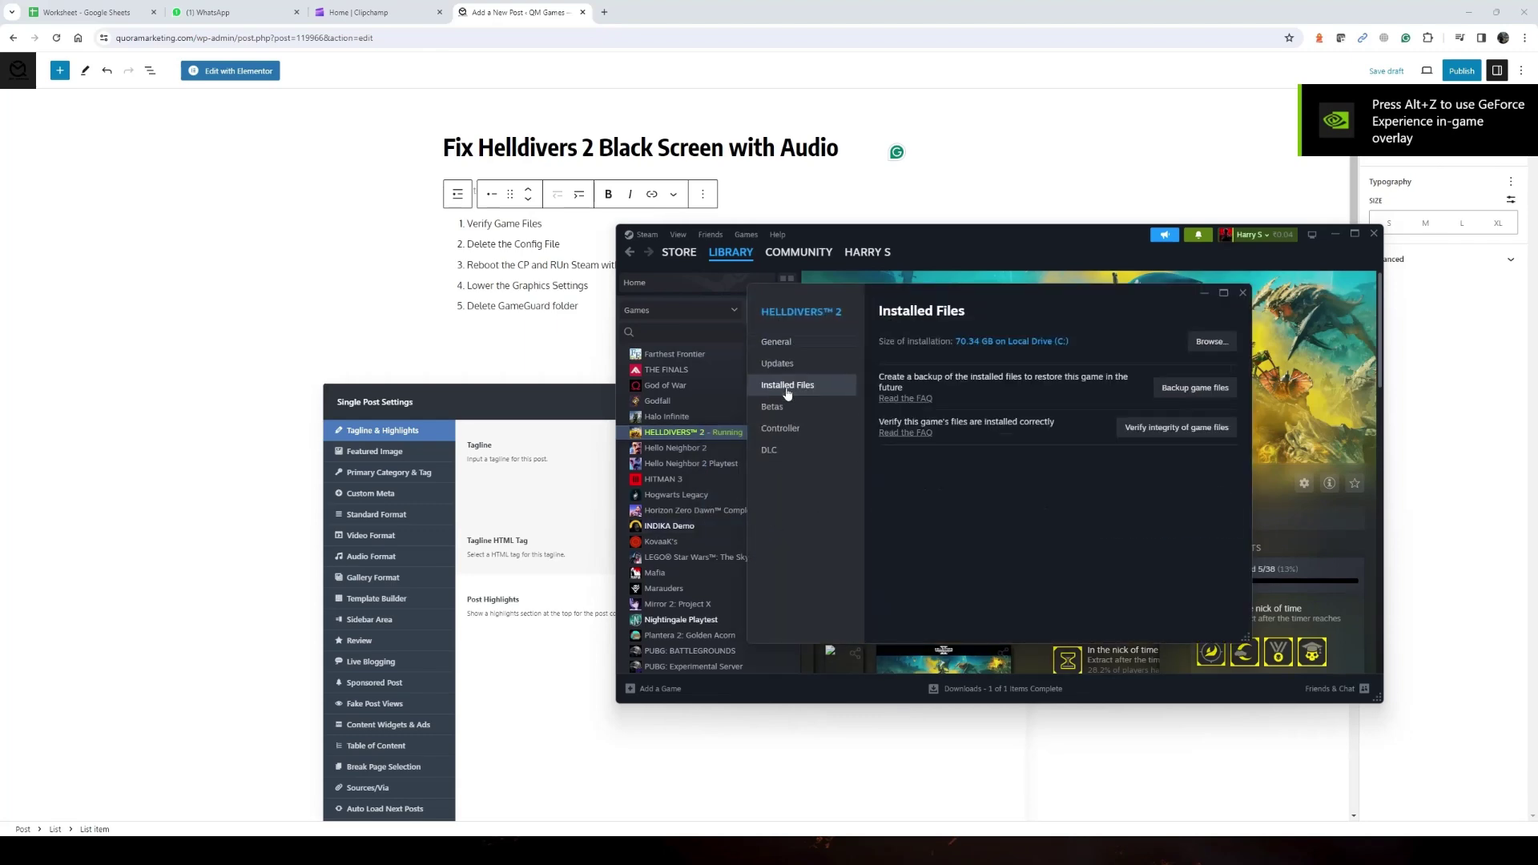
click(1211, 341)
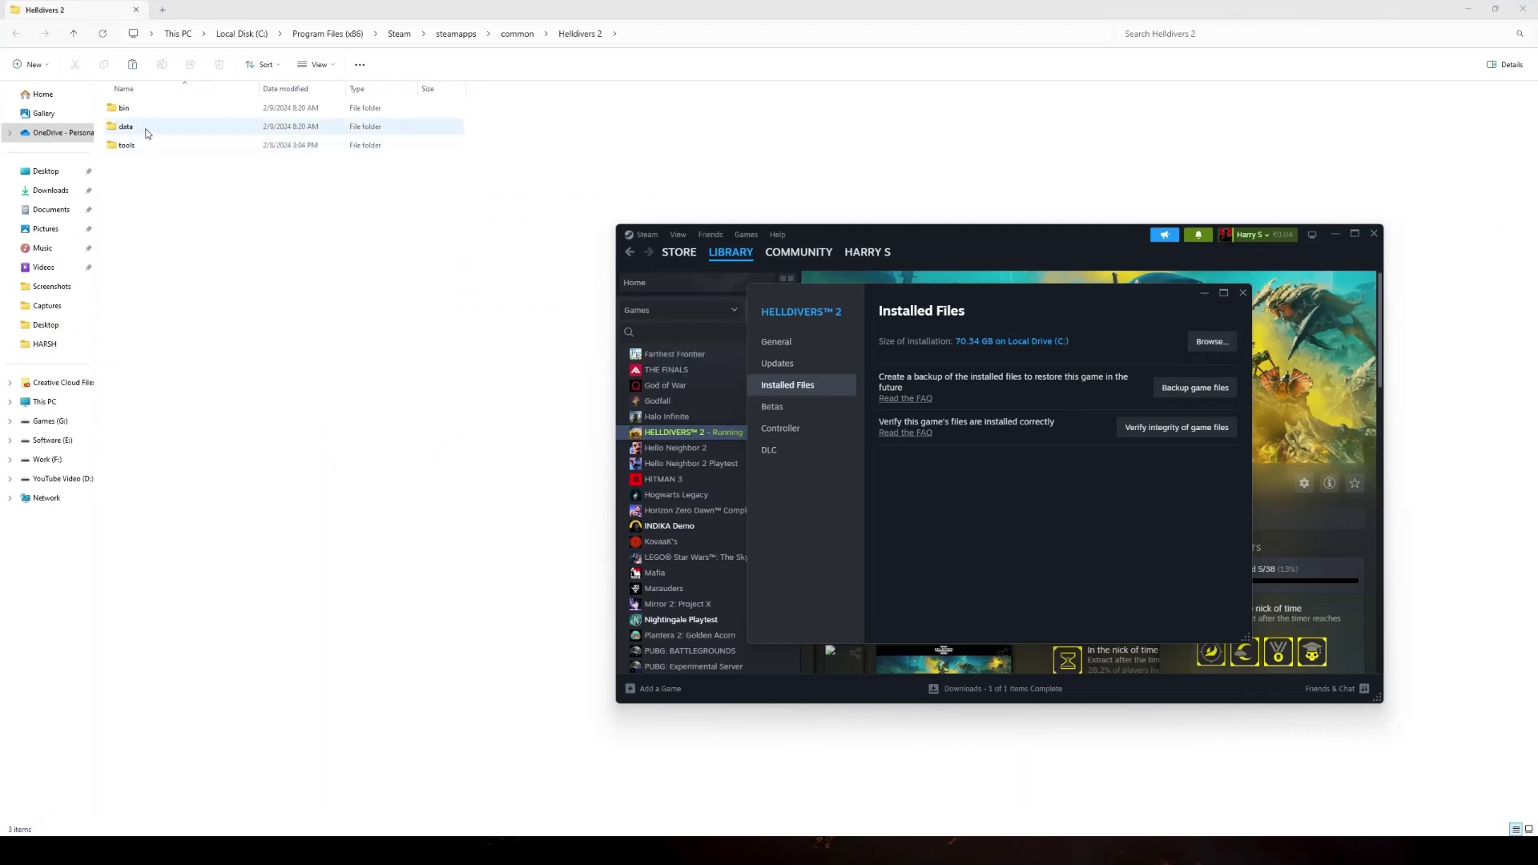
- Try deleting the GameGuard folder inside bin, retrying once when it is blocked
double_click(127, 109)
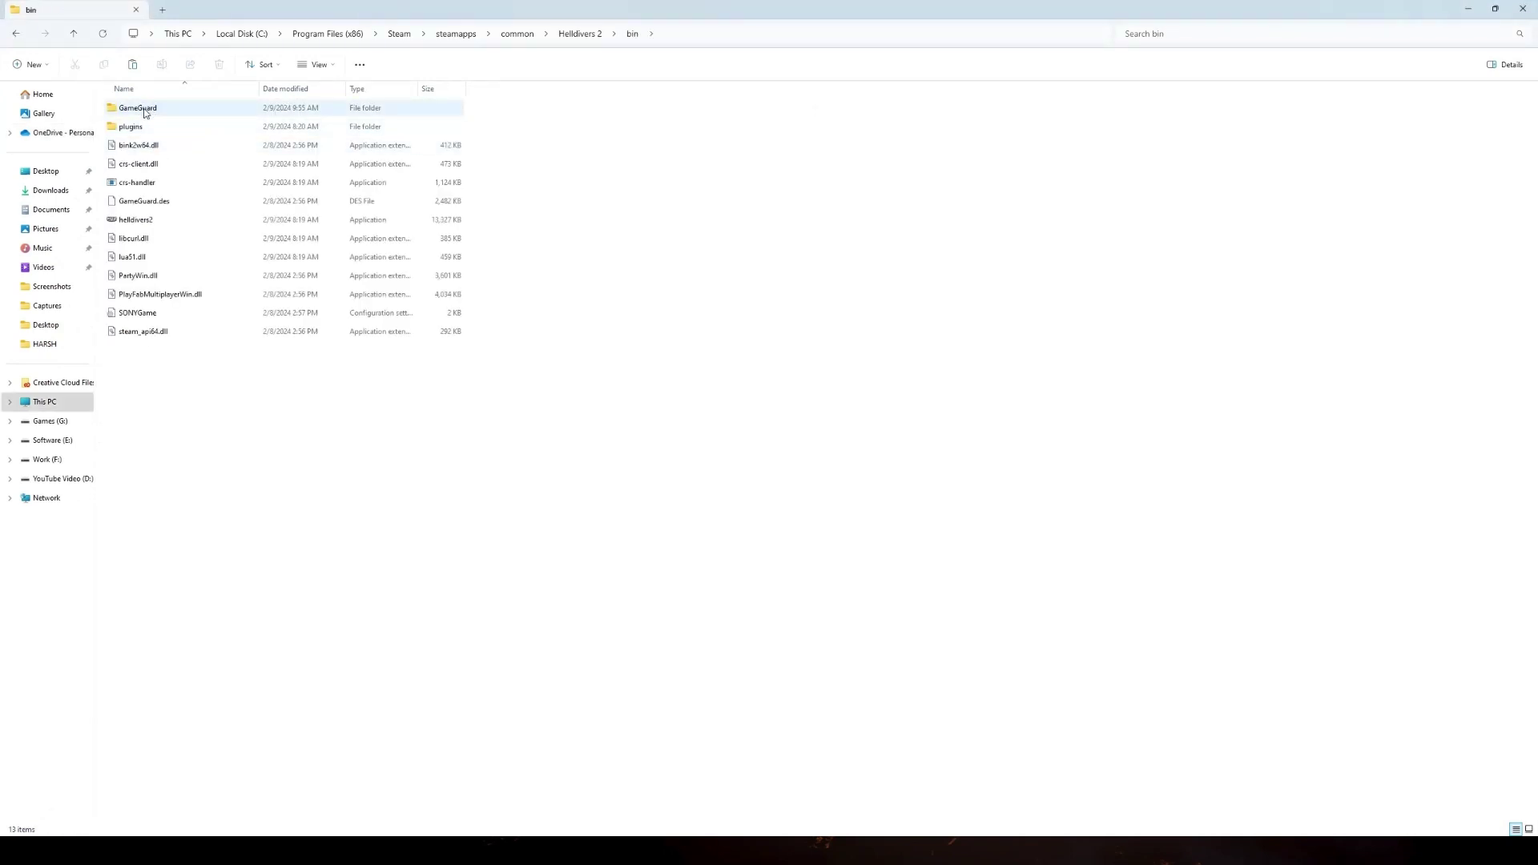
click(151, 113)
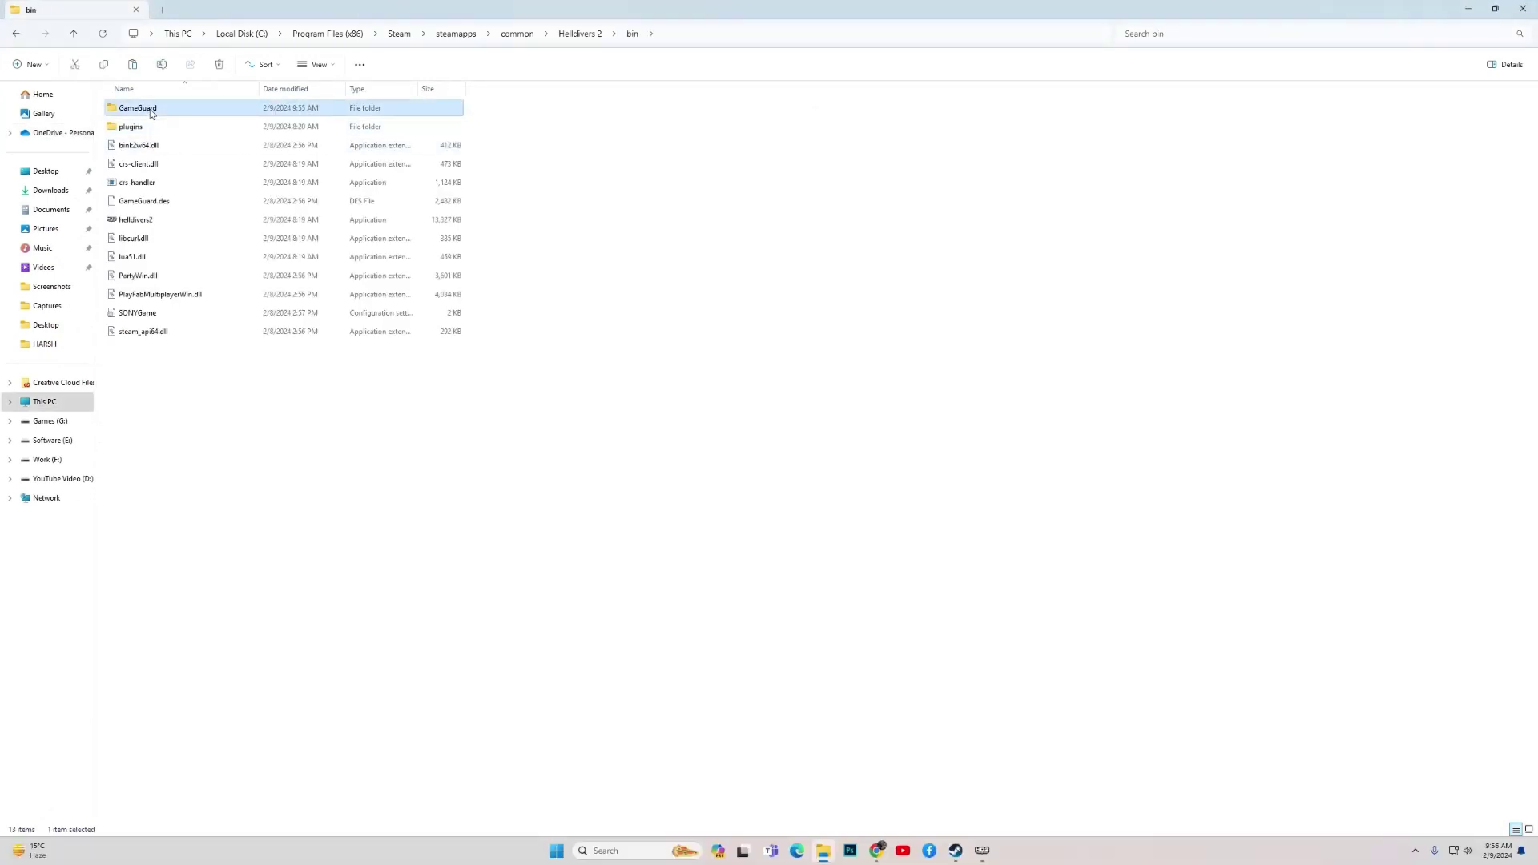
key(Delete)
click(361, 375)
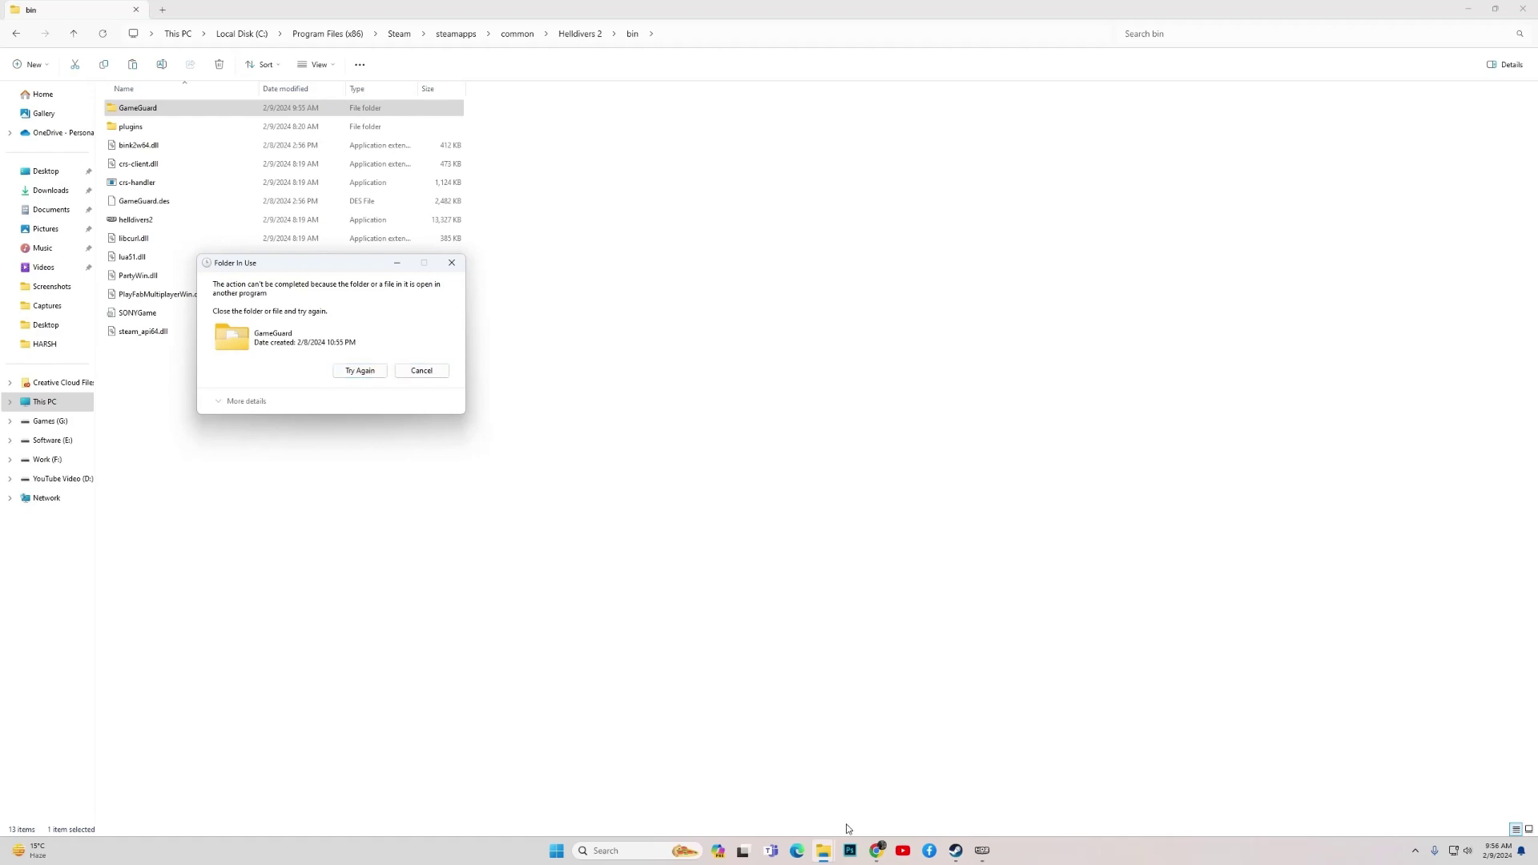
- Close the HELLDIVERS 2 properties and Steam, then retry deleting GameGuard
mouse_move(821, 850)
mouse_move(792, 797)
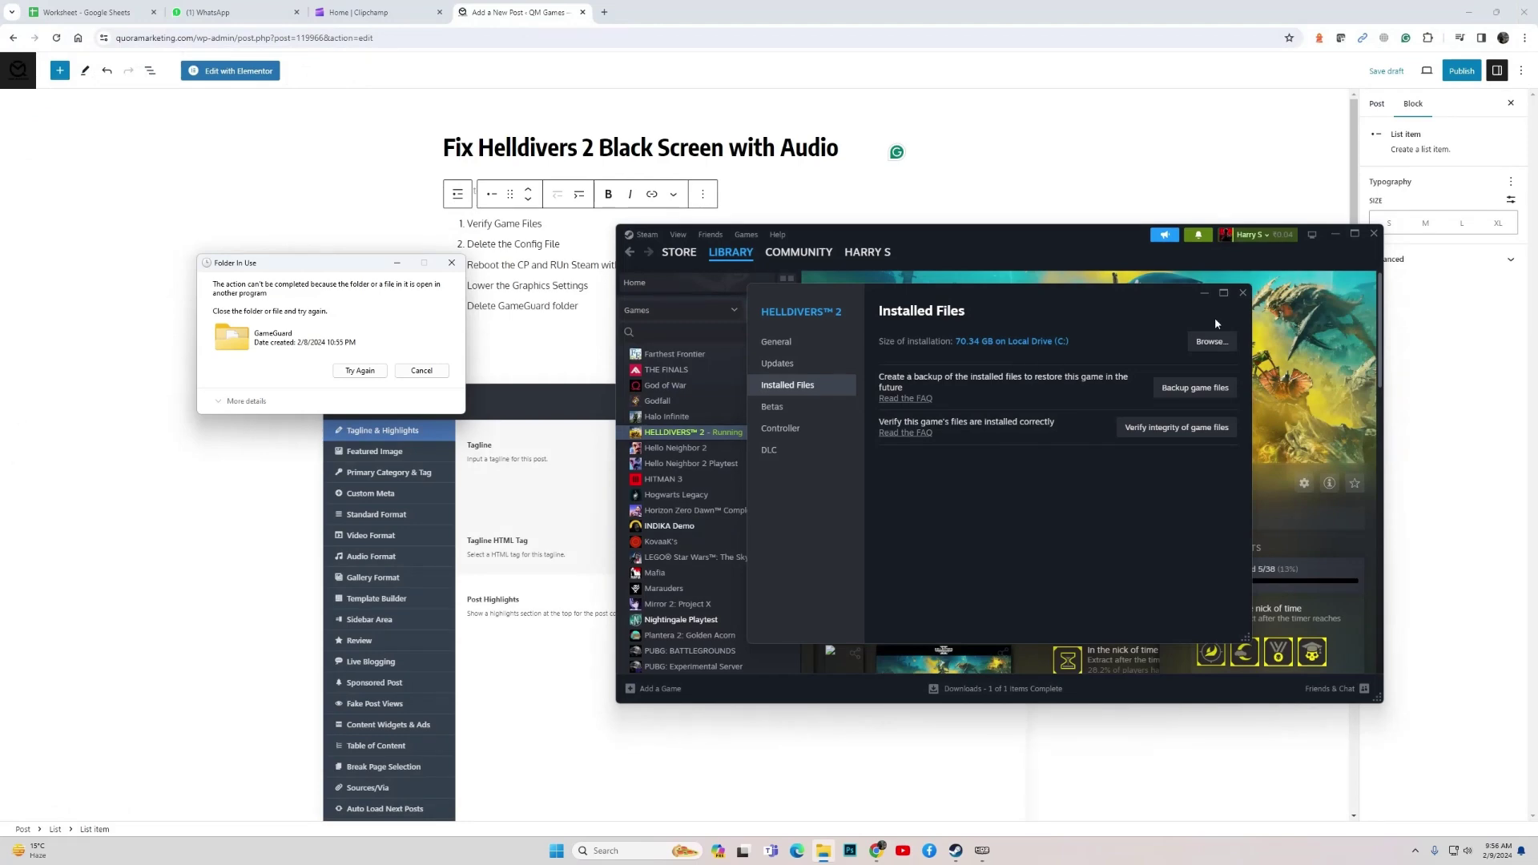
click(1243, 293)
click(1374, 233)
mouse_move(959, 859)
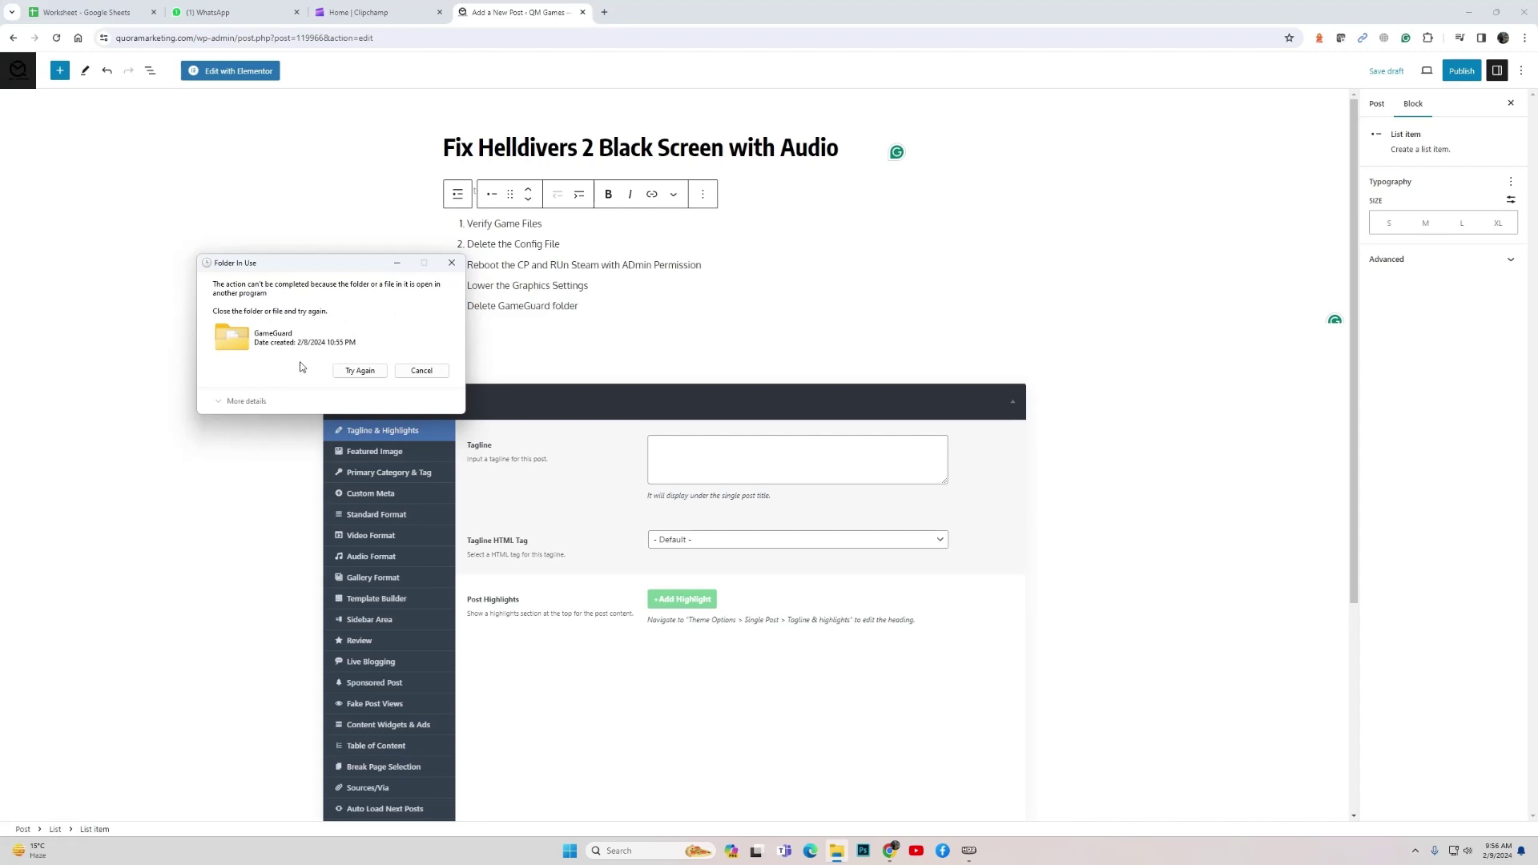
click(360, 371)
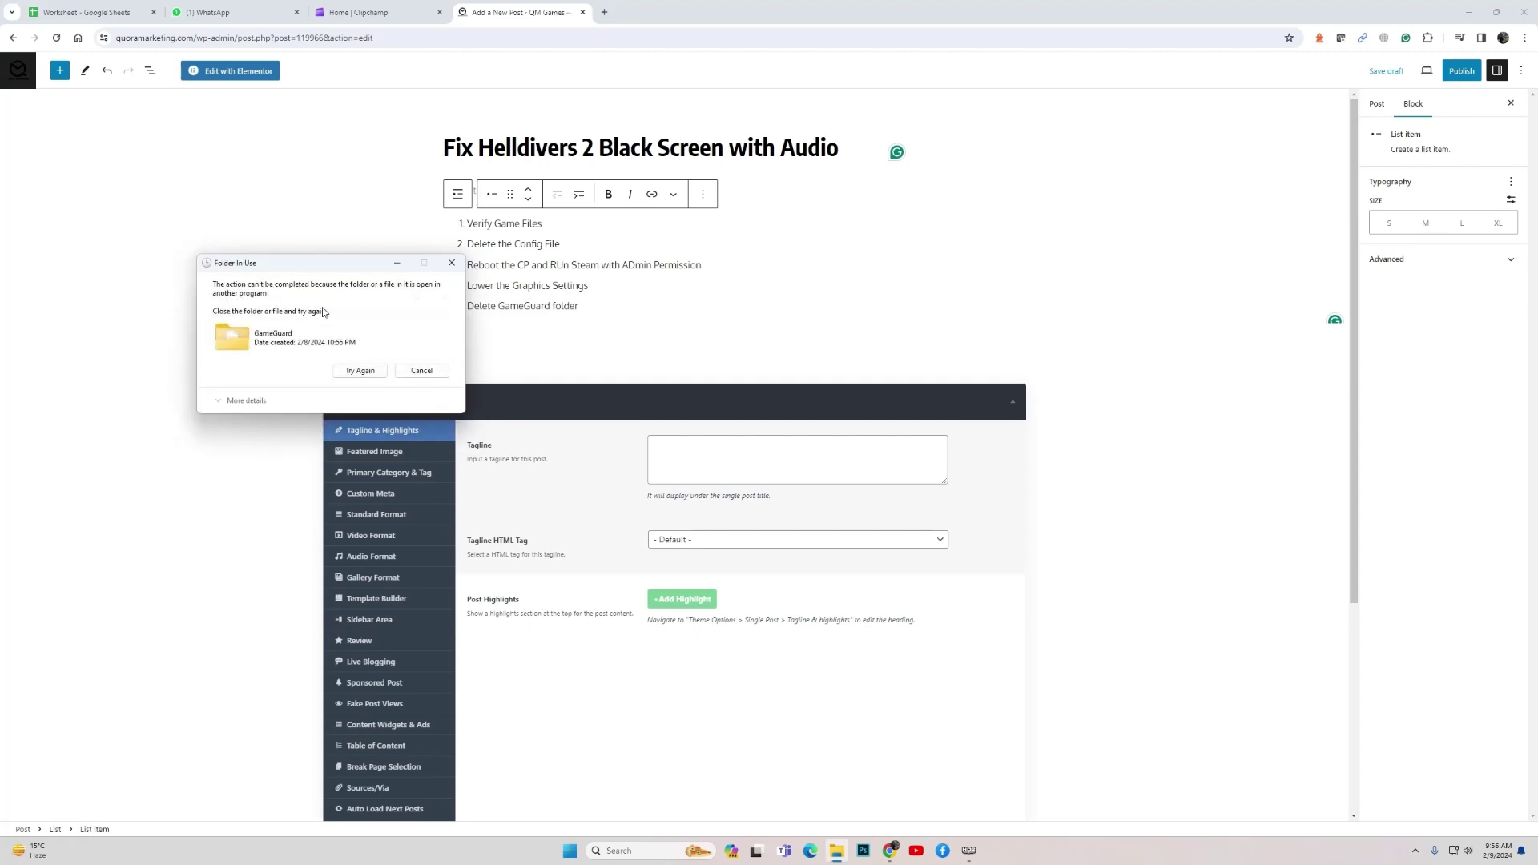